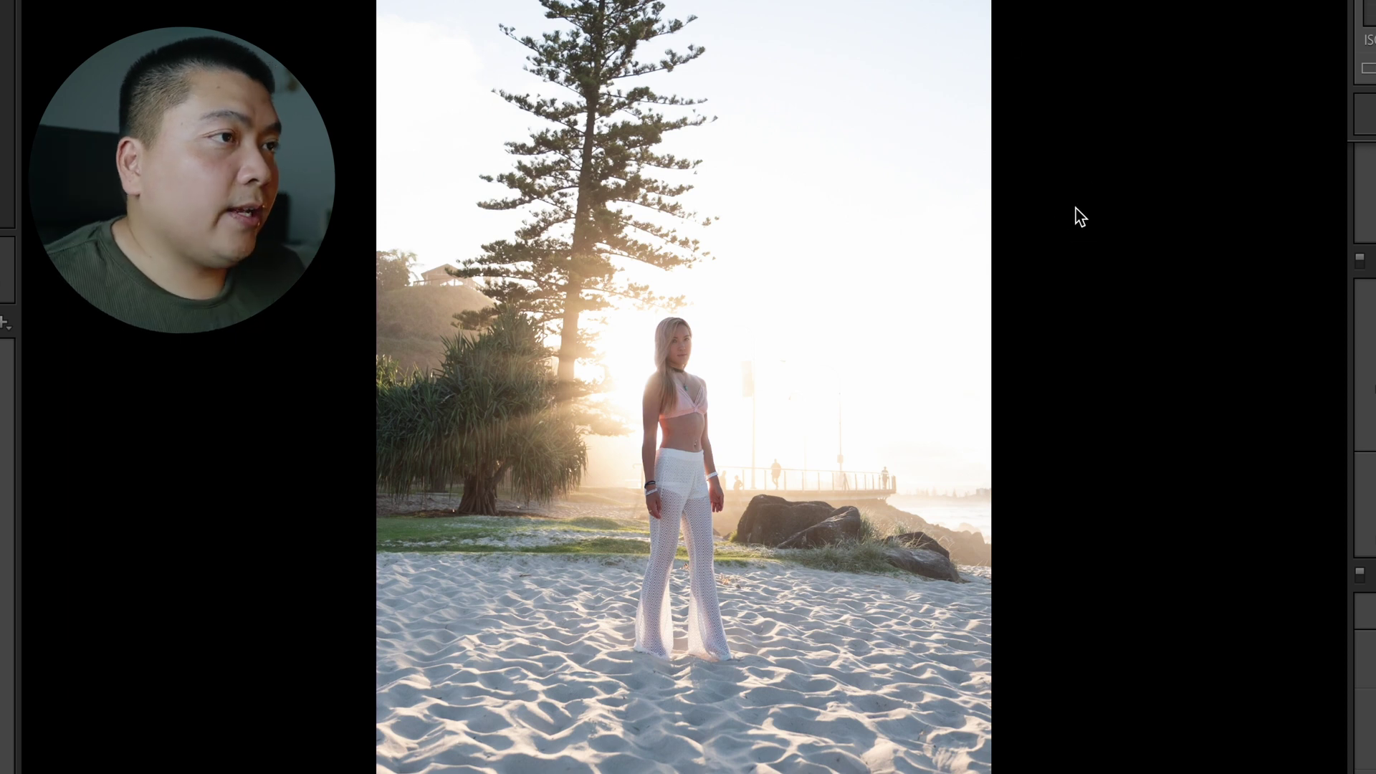
Step: Darken exposure to -1.00 and set the white balance temperature to 5,600
key(j)
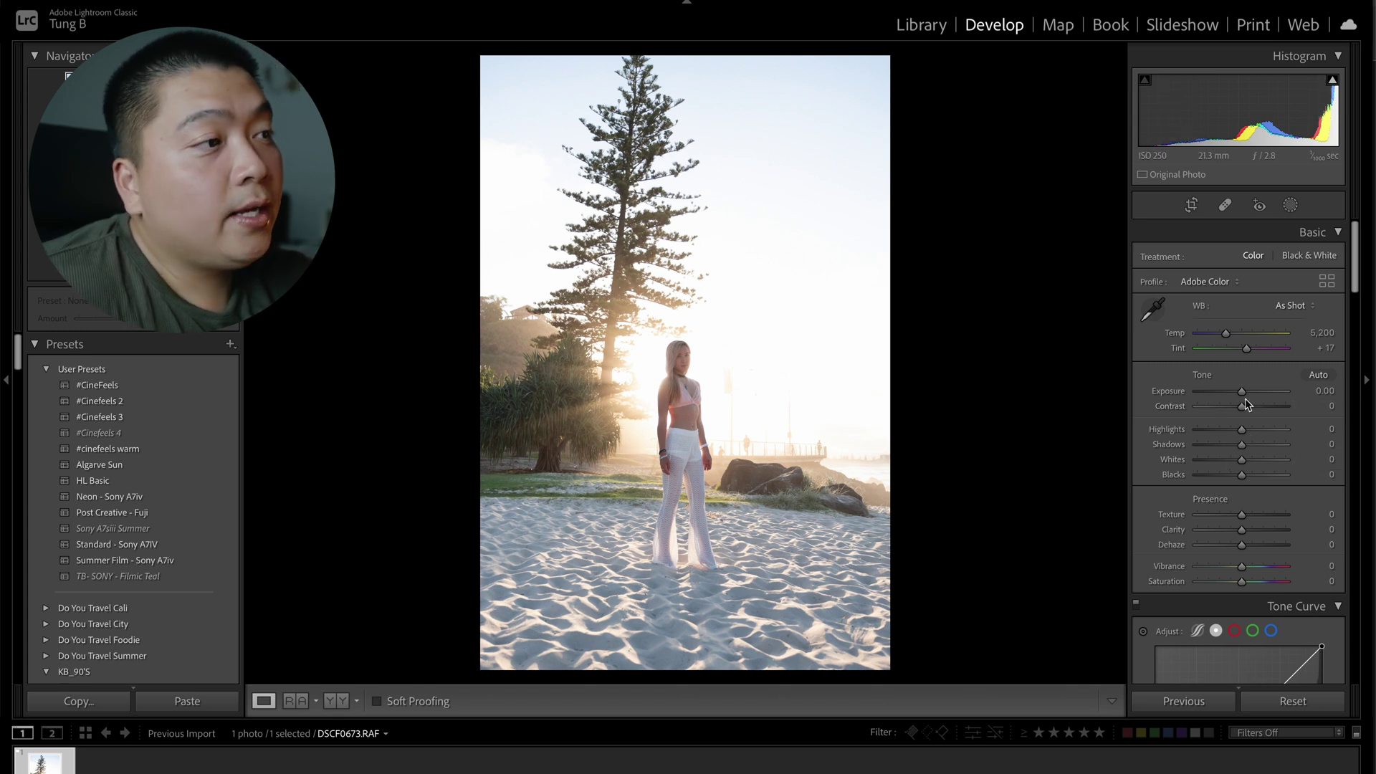
drag(1242, 393, 1142, 403)
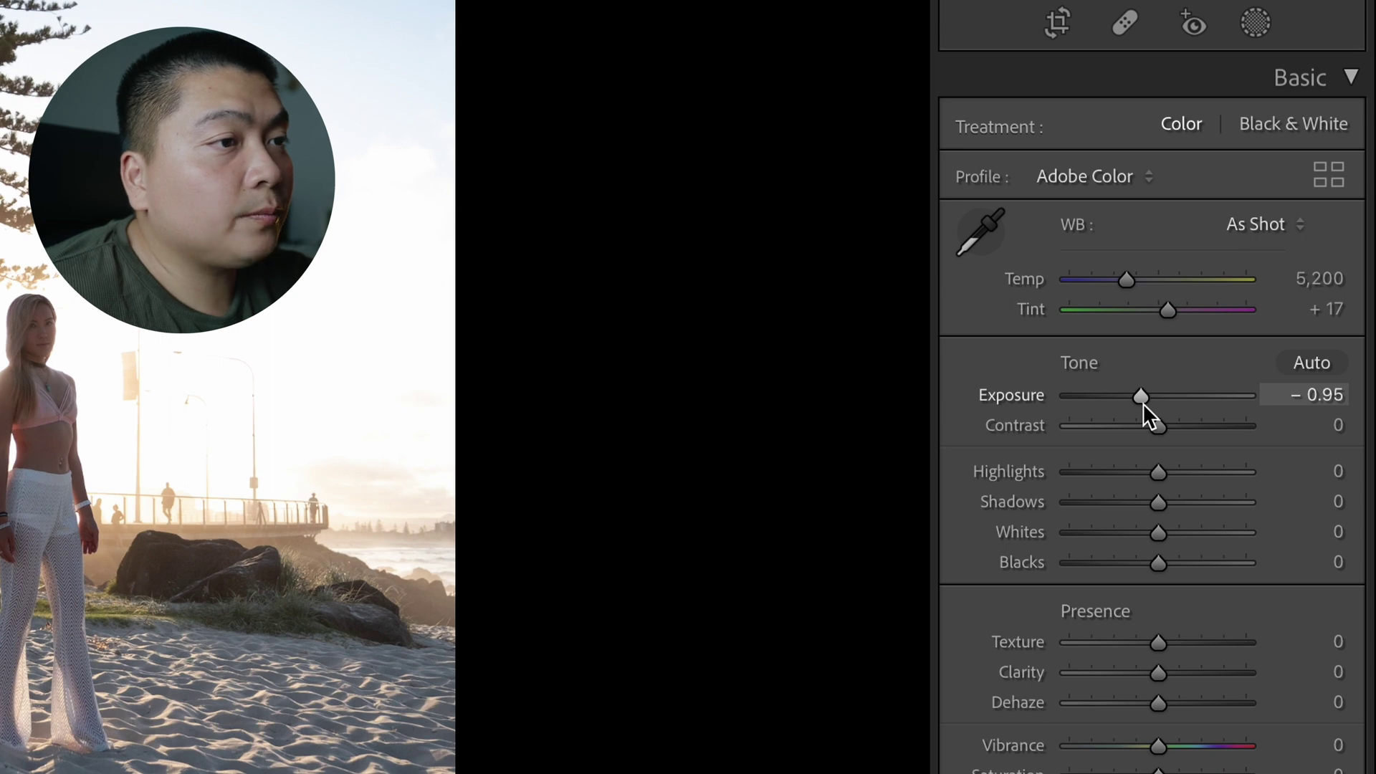
click(1308, 331)
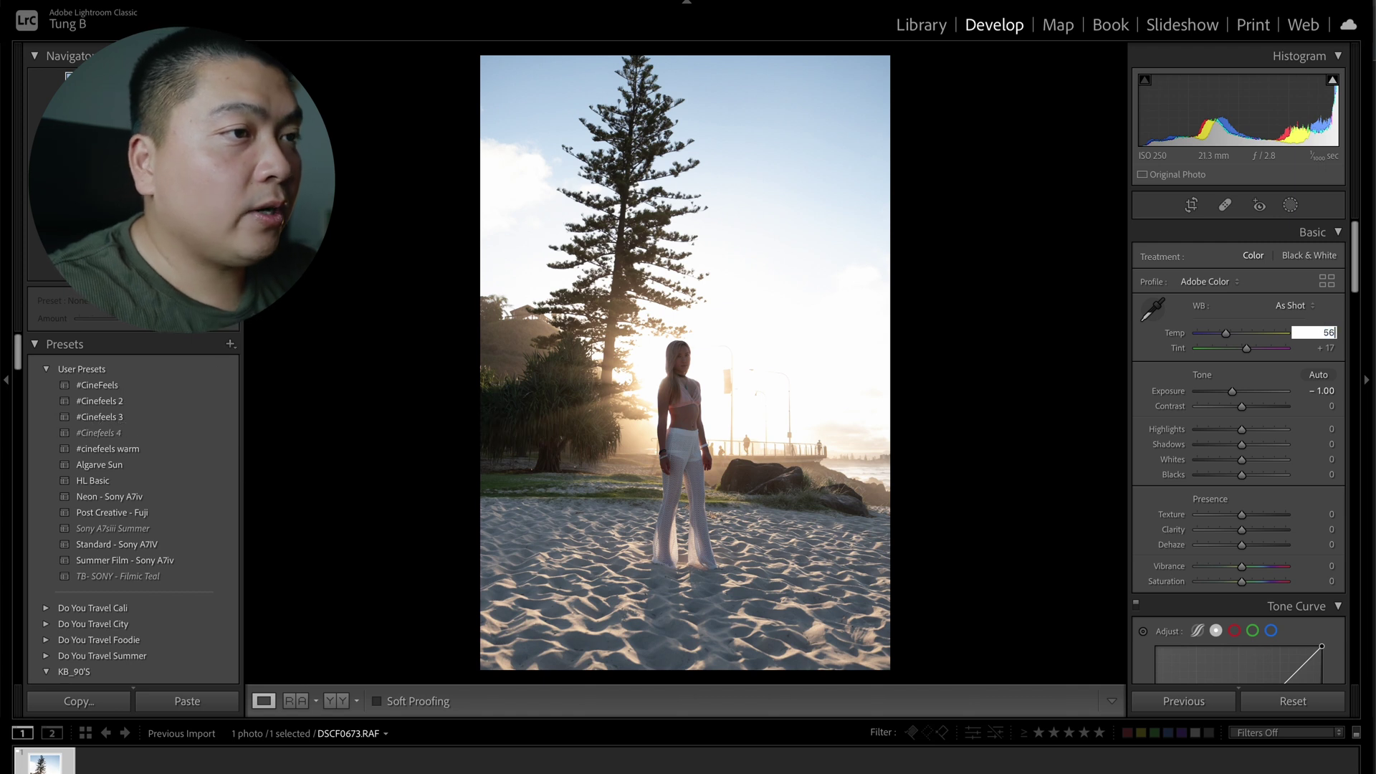
key(Return)
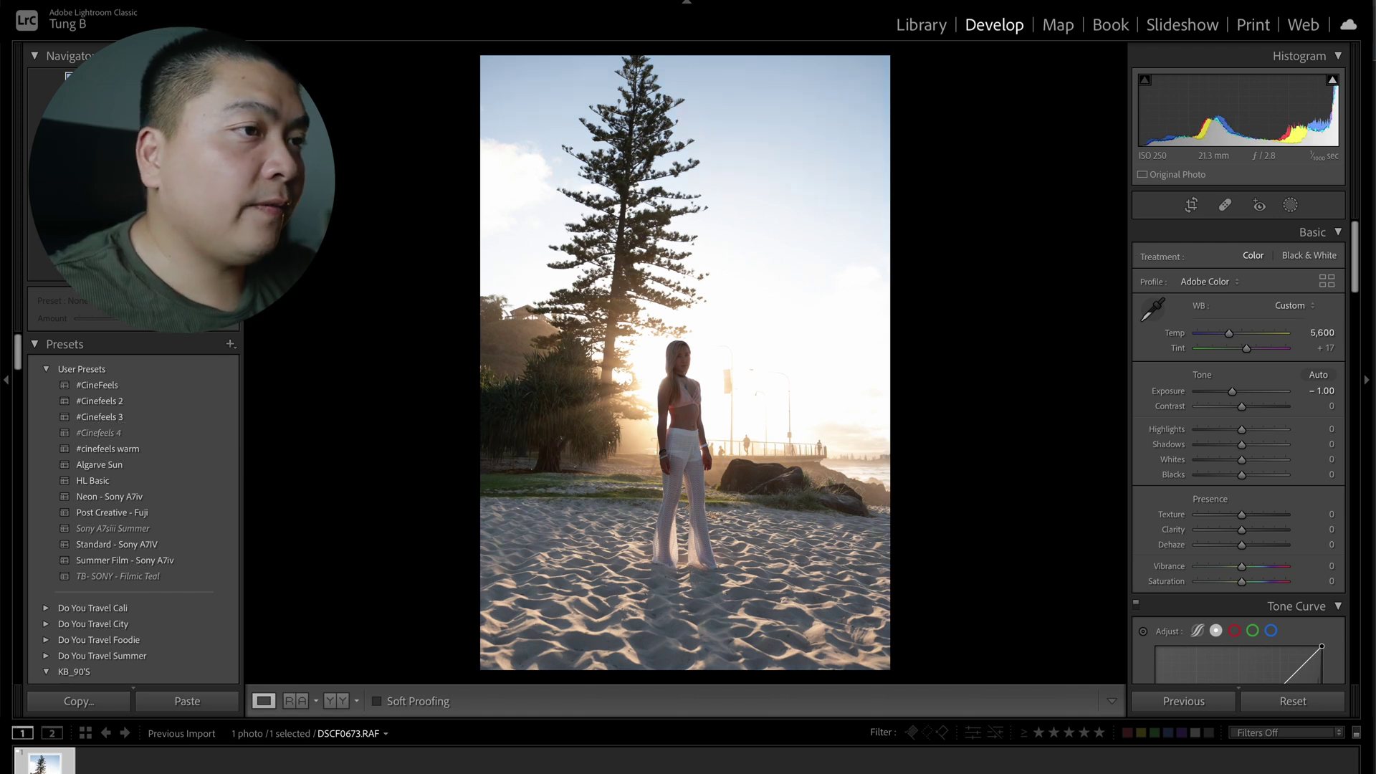
Step: Apply the Camera CLASSIC CHROME profile and compare against the original photo
click(1223, 281)
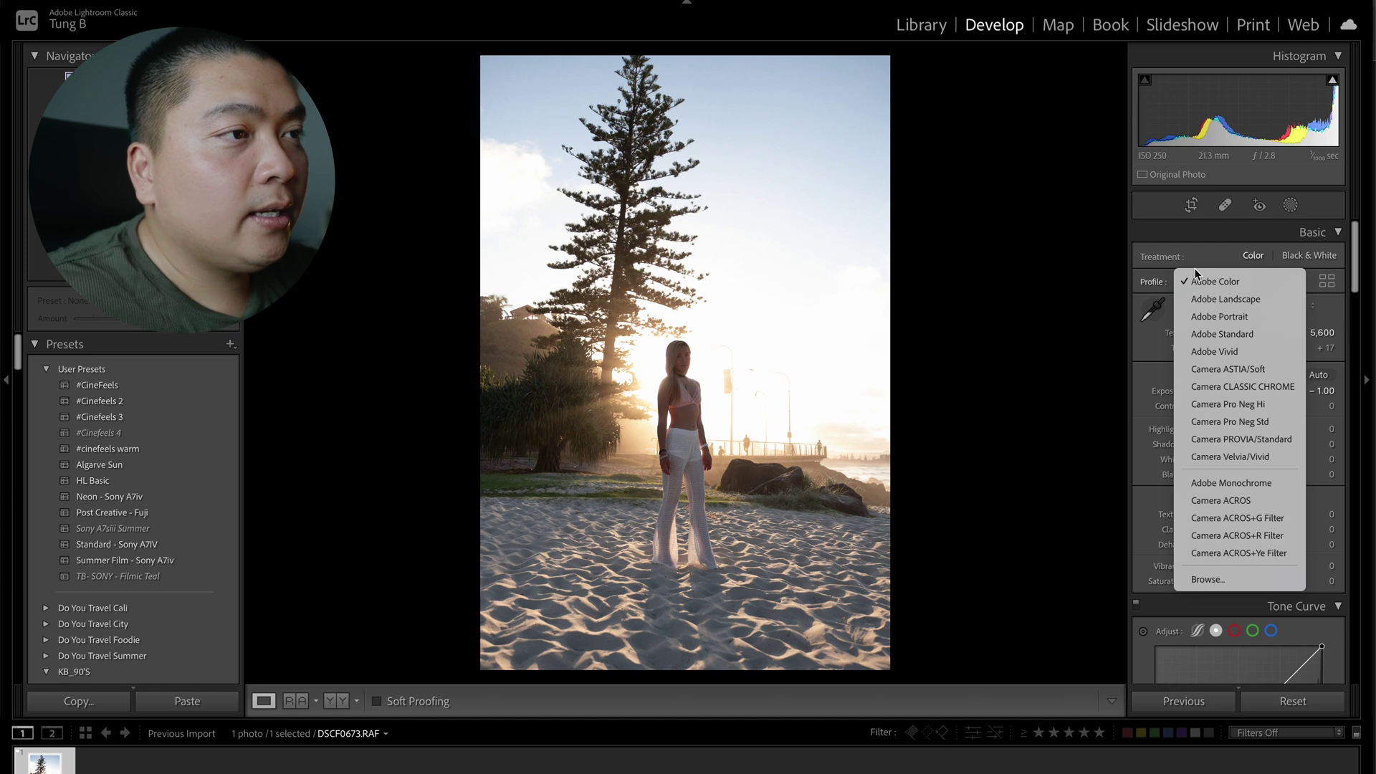
click(1138, 269)
click(1196, 279)
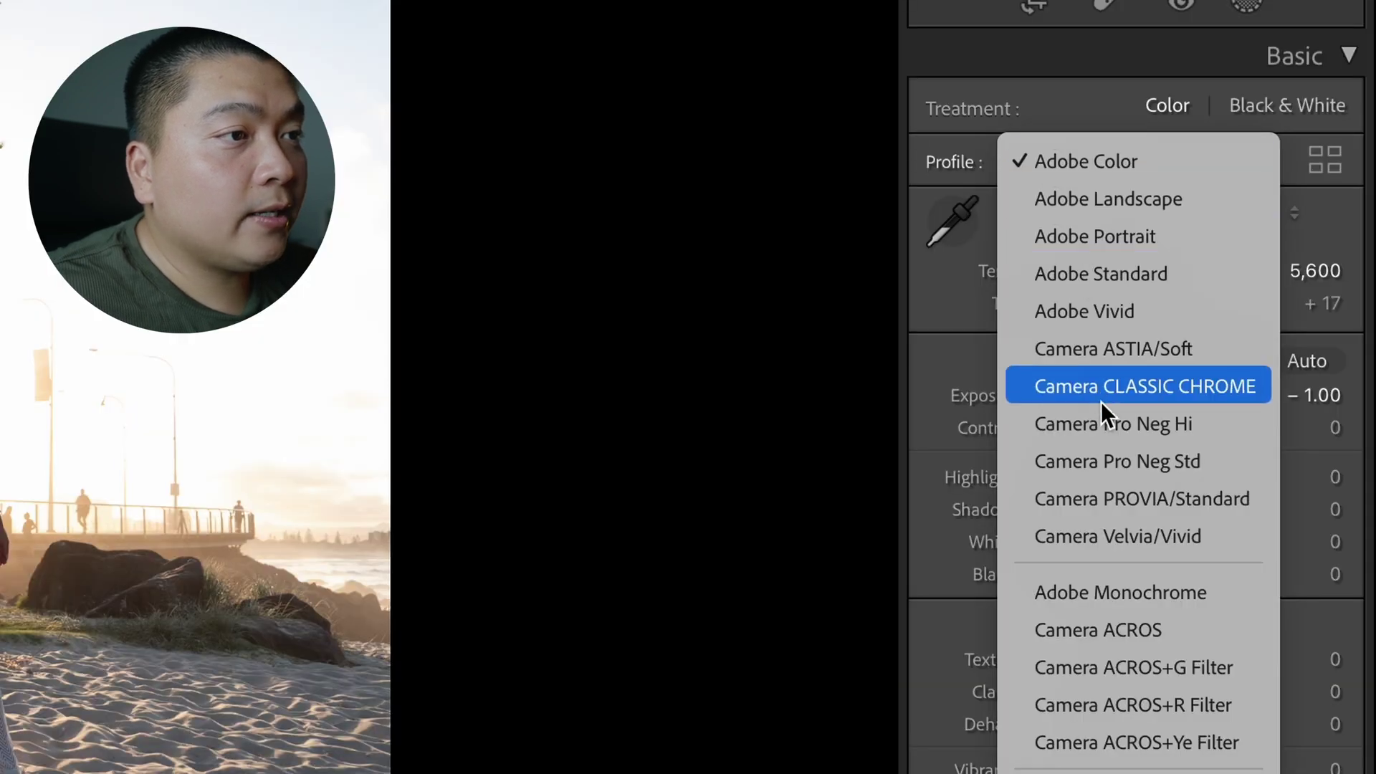
click(1099, 386)
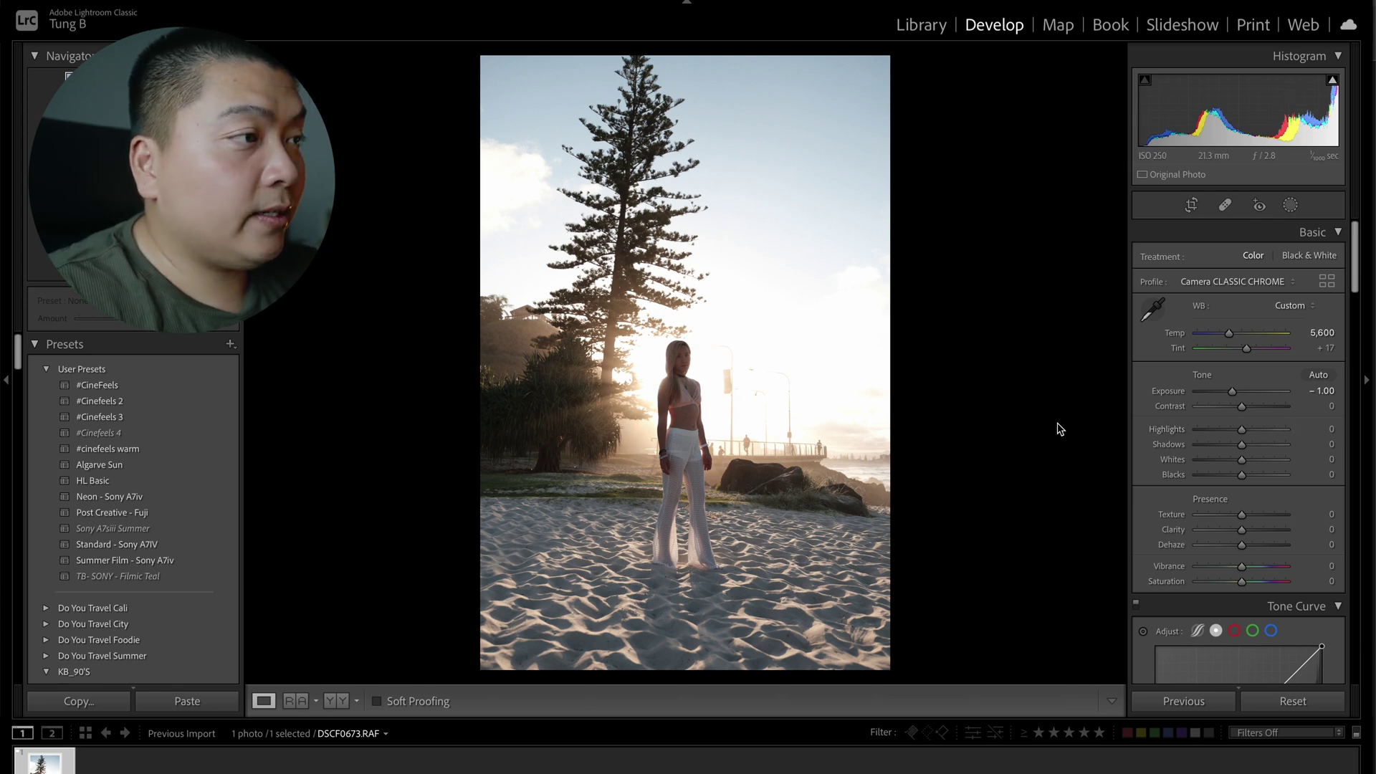
key(backslash)
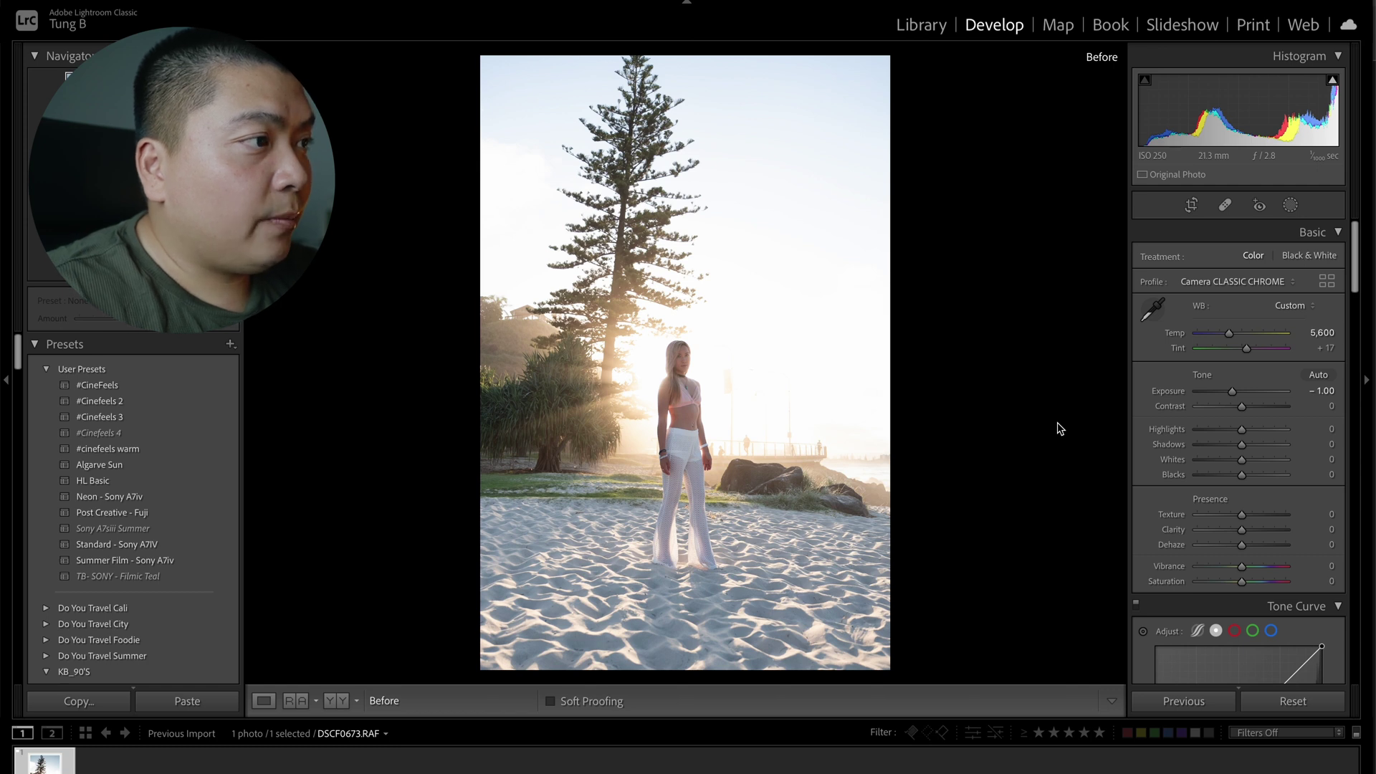
key(backslash)
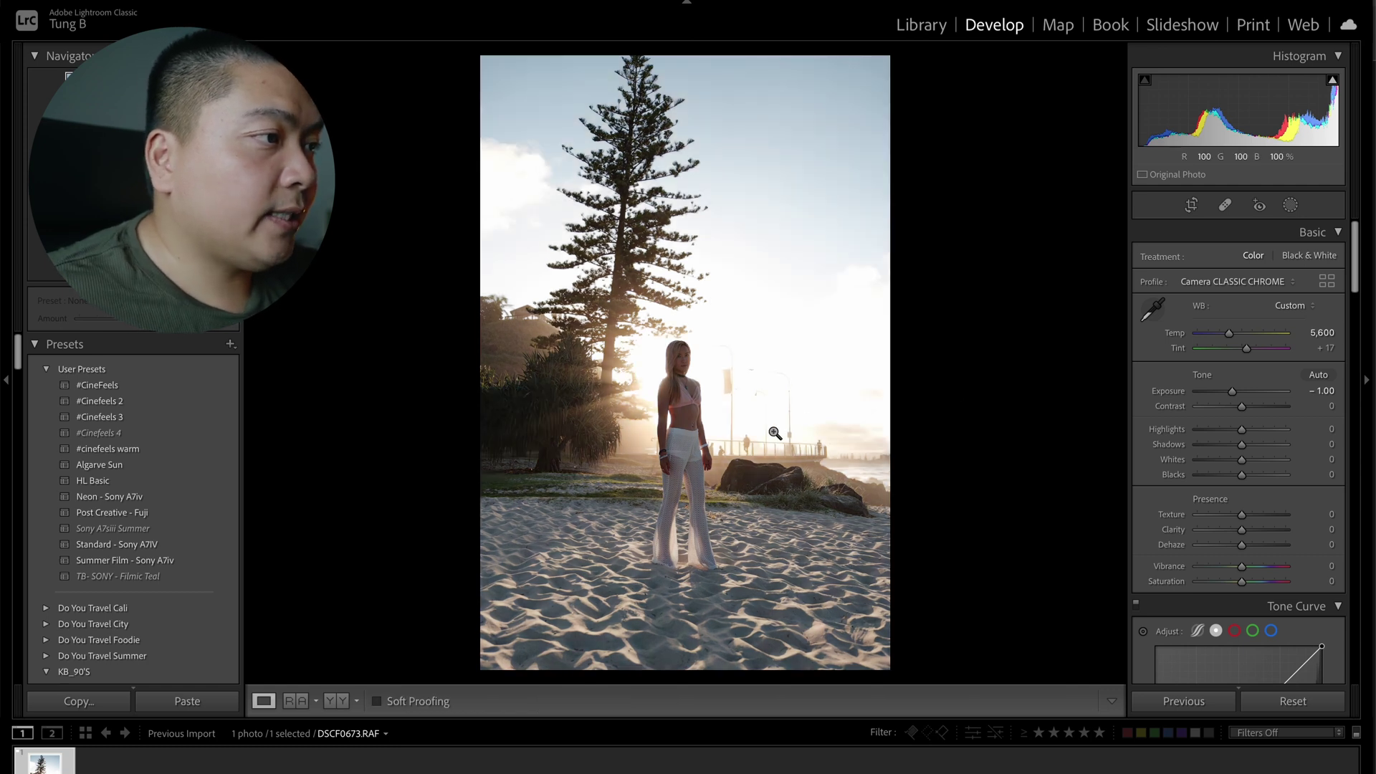
click(757, 394)
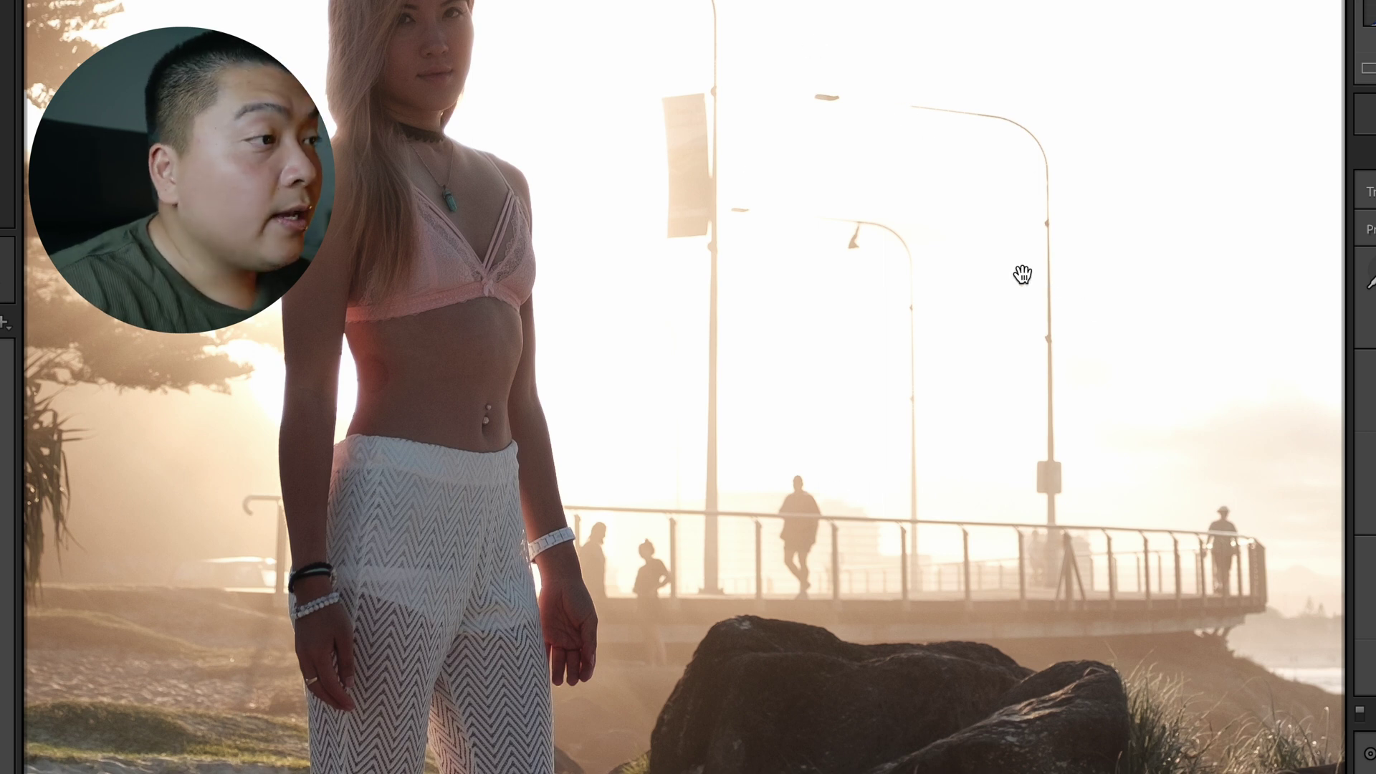
key(backslash)
key(backslash)
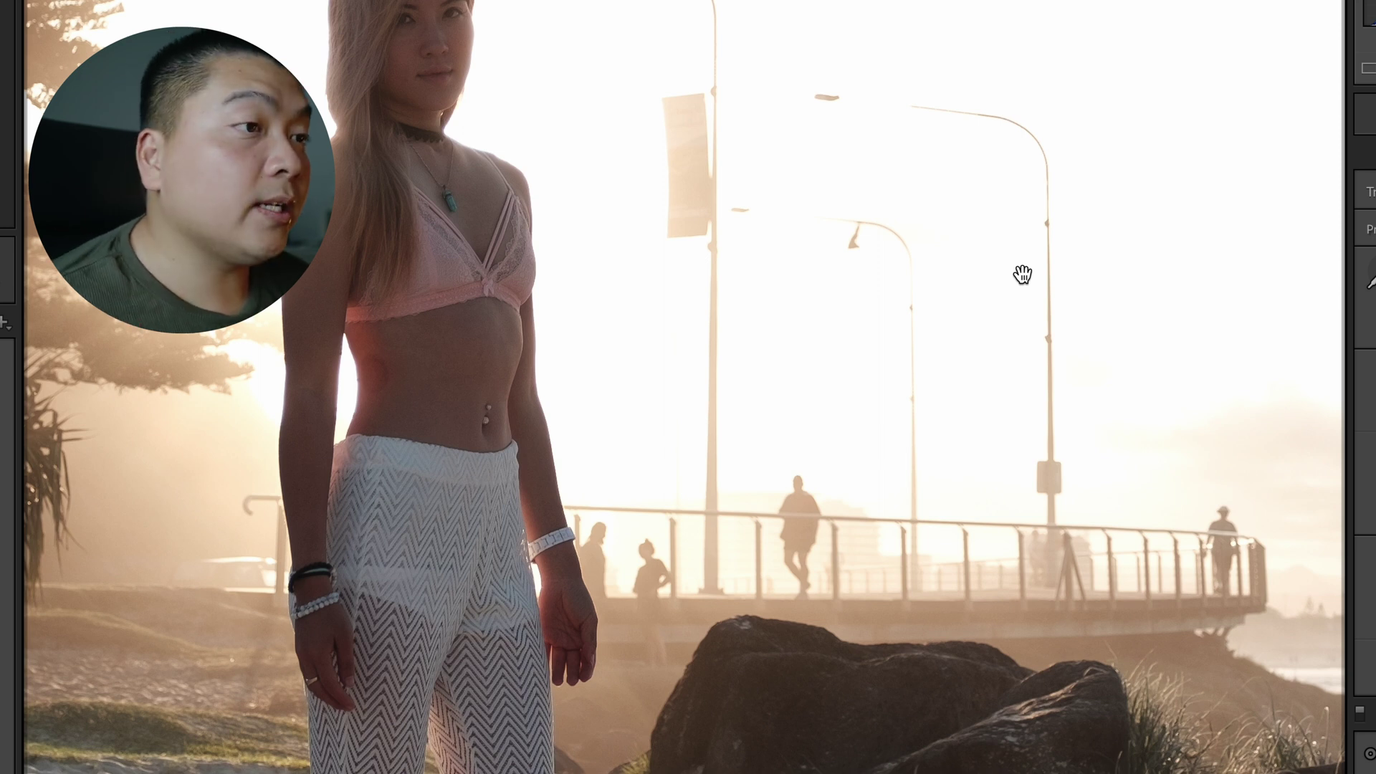
click(857, 139)
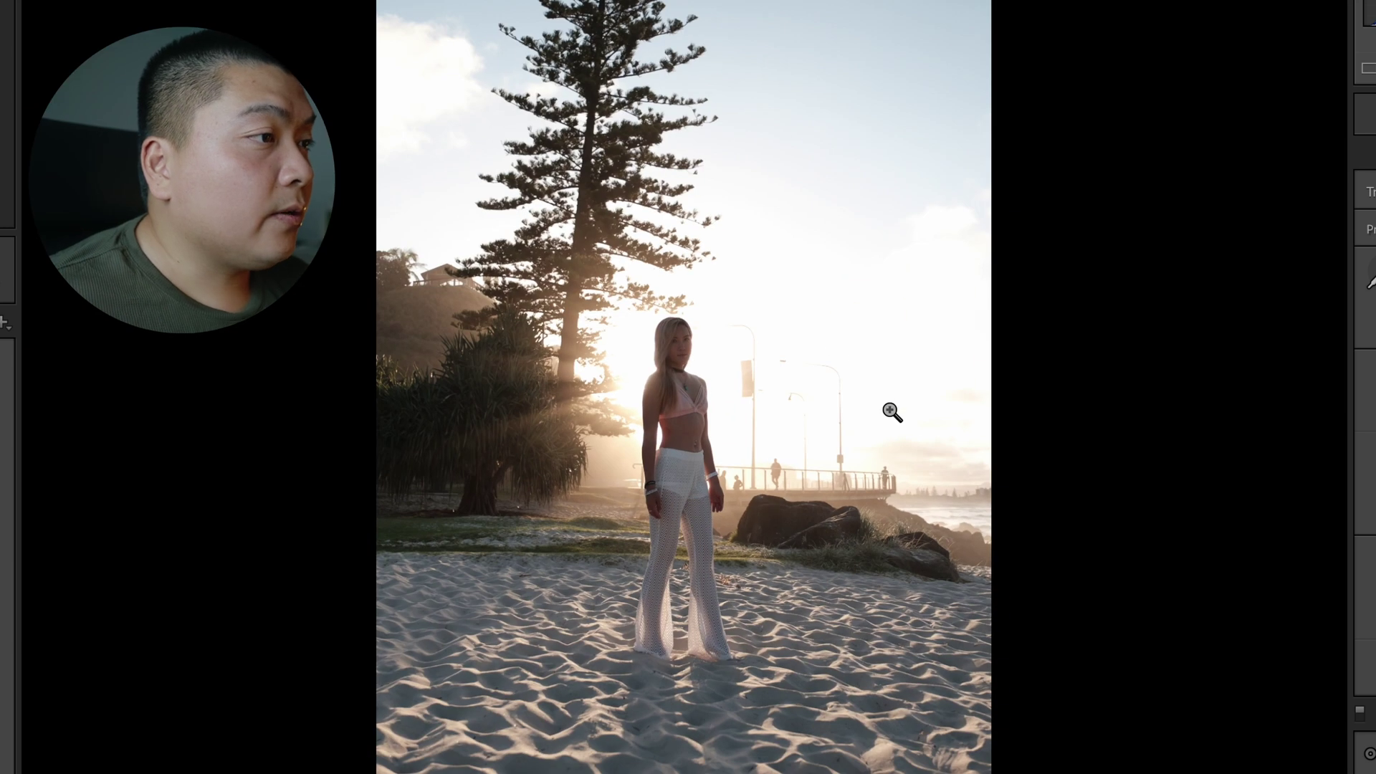
click(912, 447)
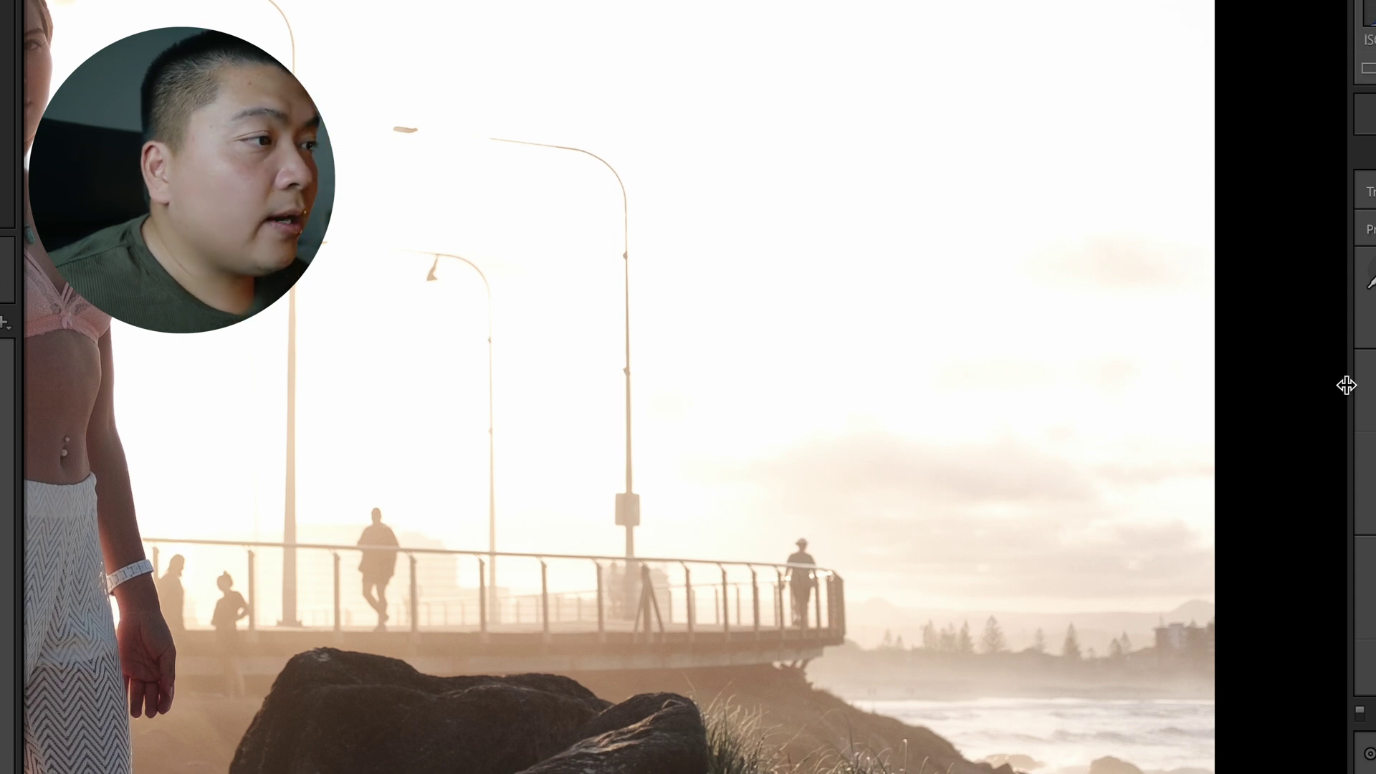
click(512, 308)
Step: Pull Highlights to -100 while watching the sky's clipping warning
key(j)
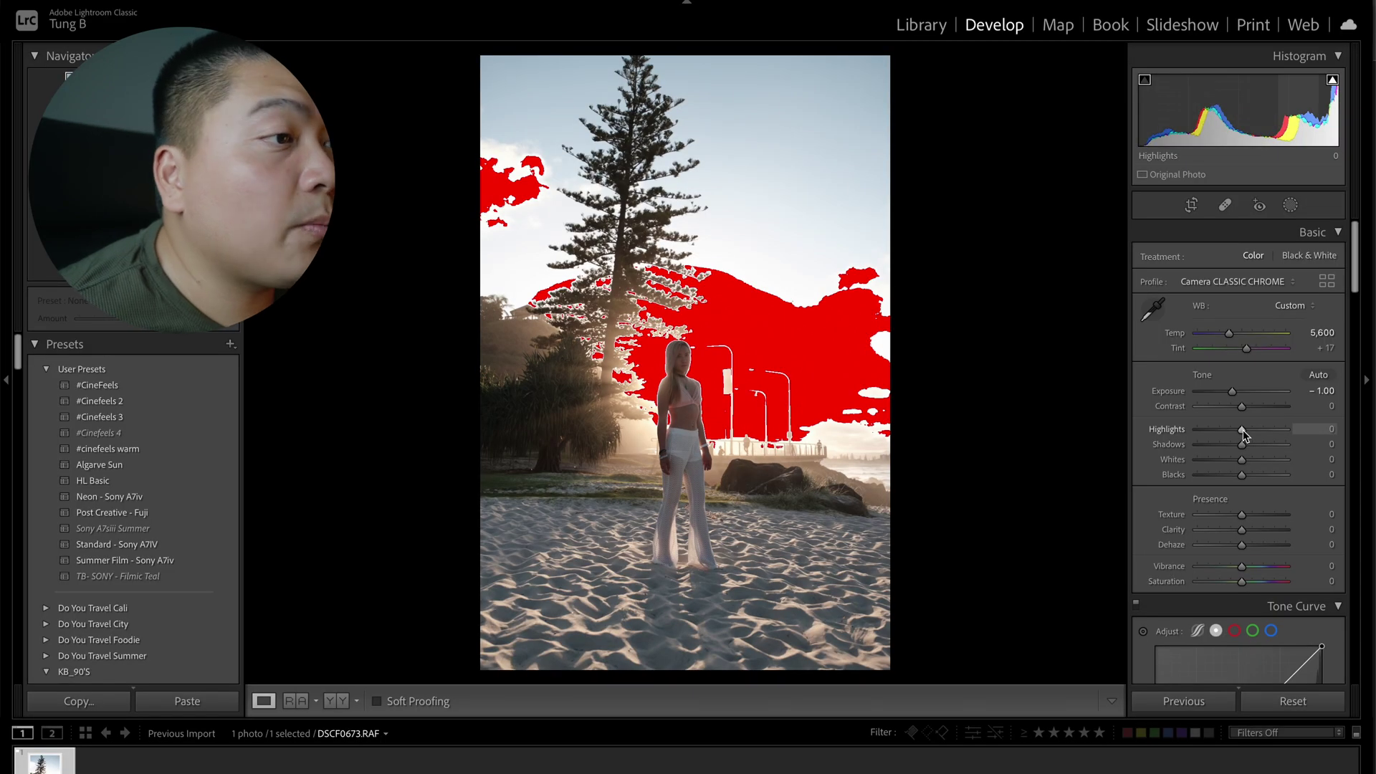
drag(1243, 429, 1163, 437)
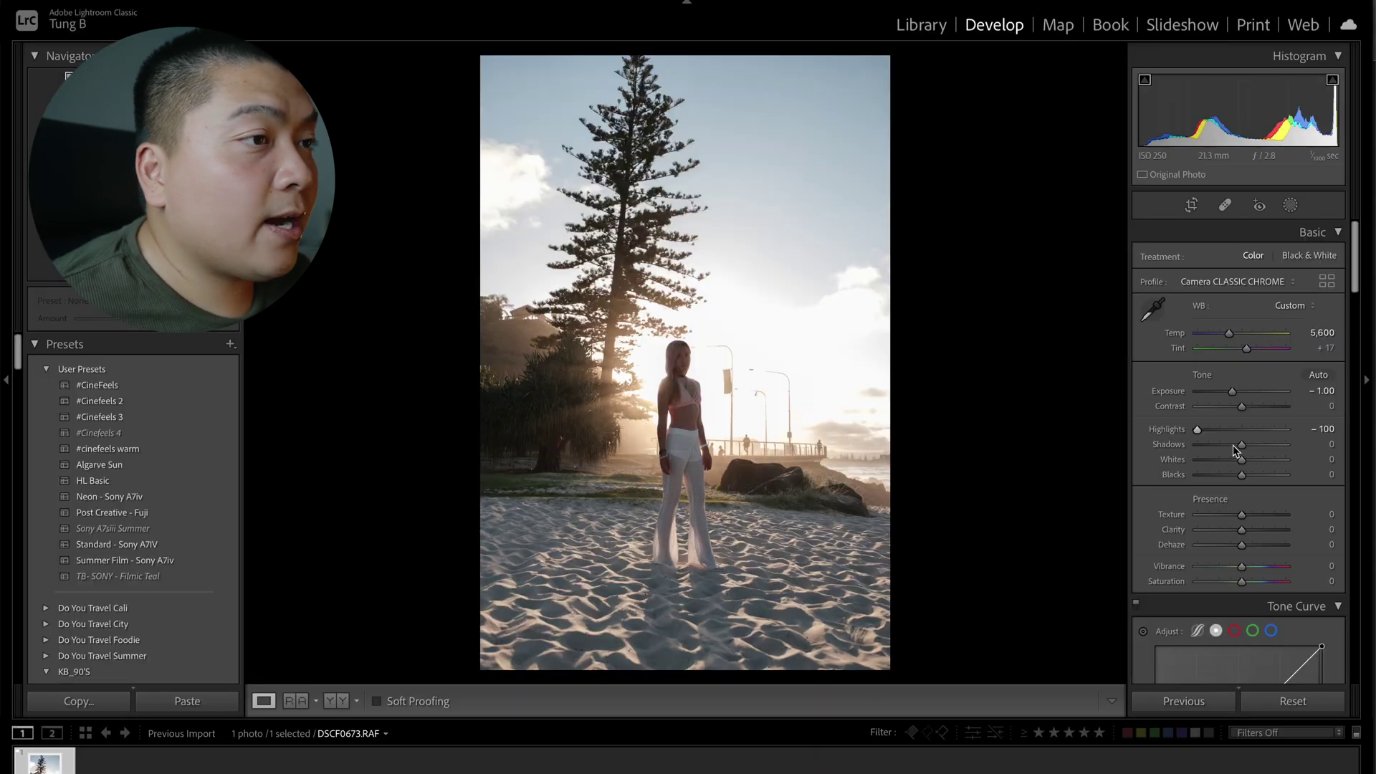
drag(1205, 437, 1207, 436)
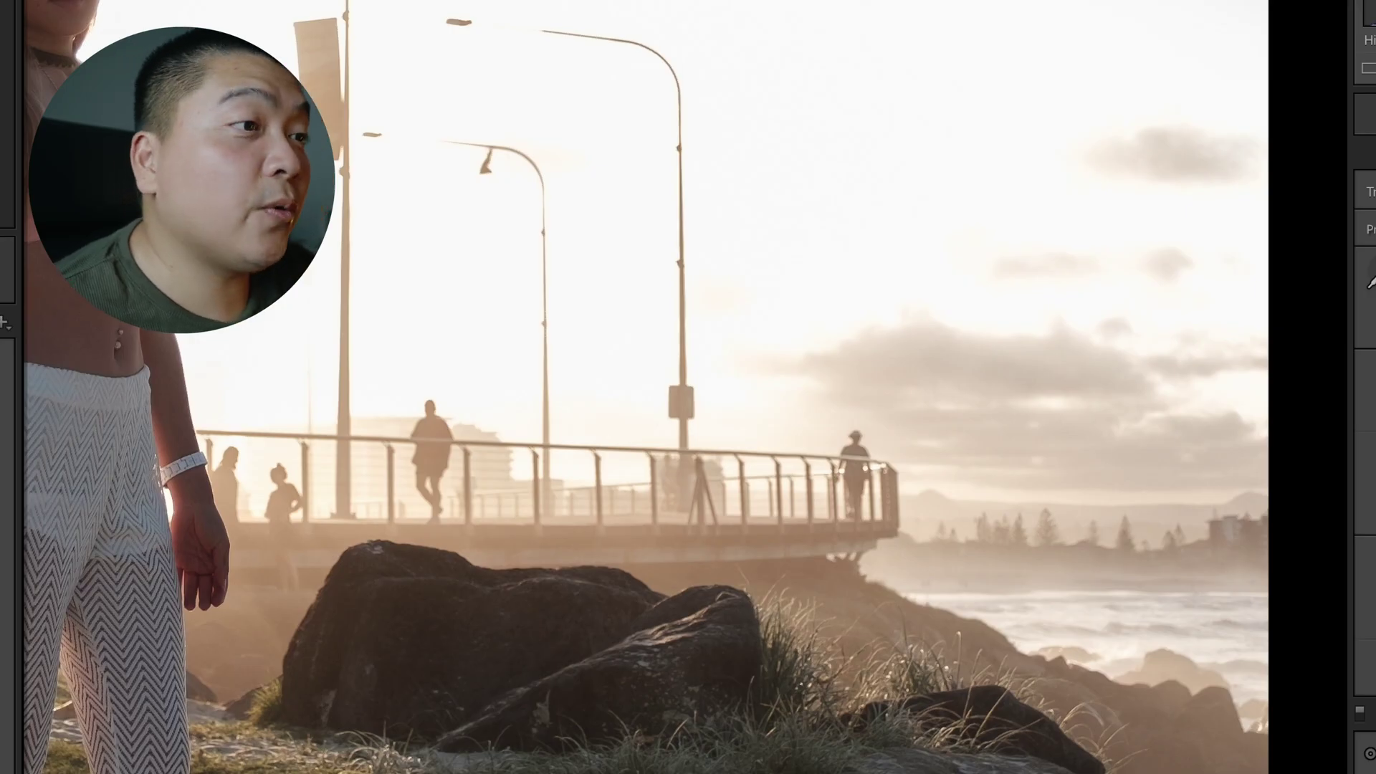
key(j)
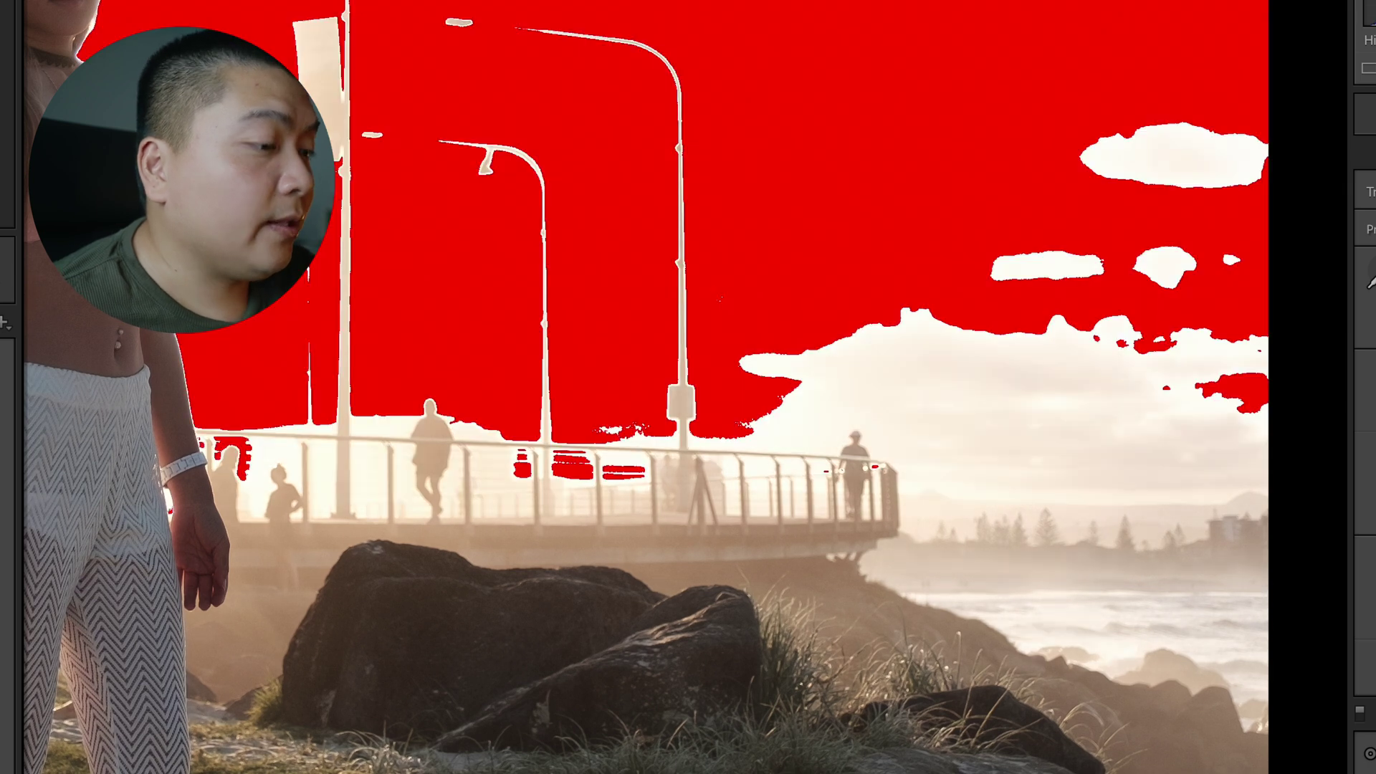
key(j)
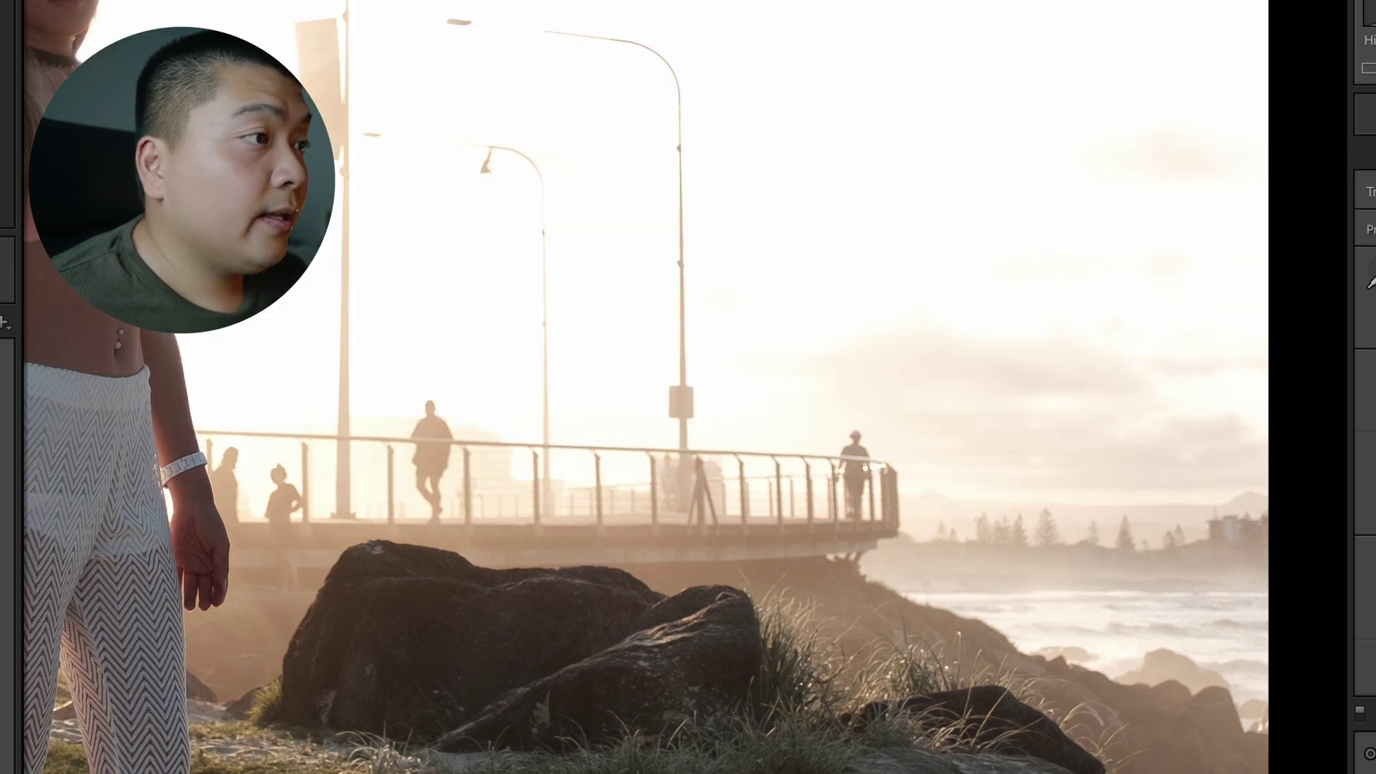
key(backslash)
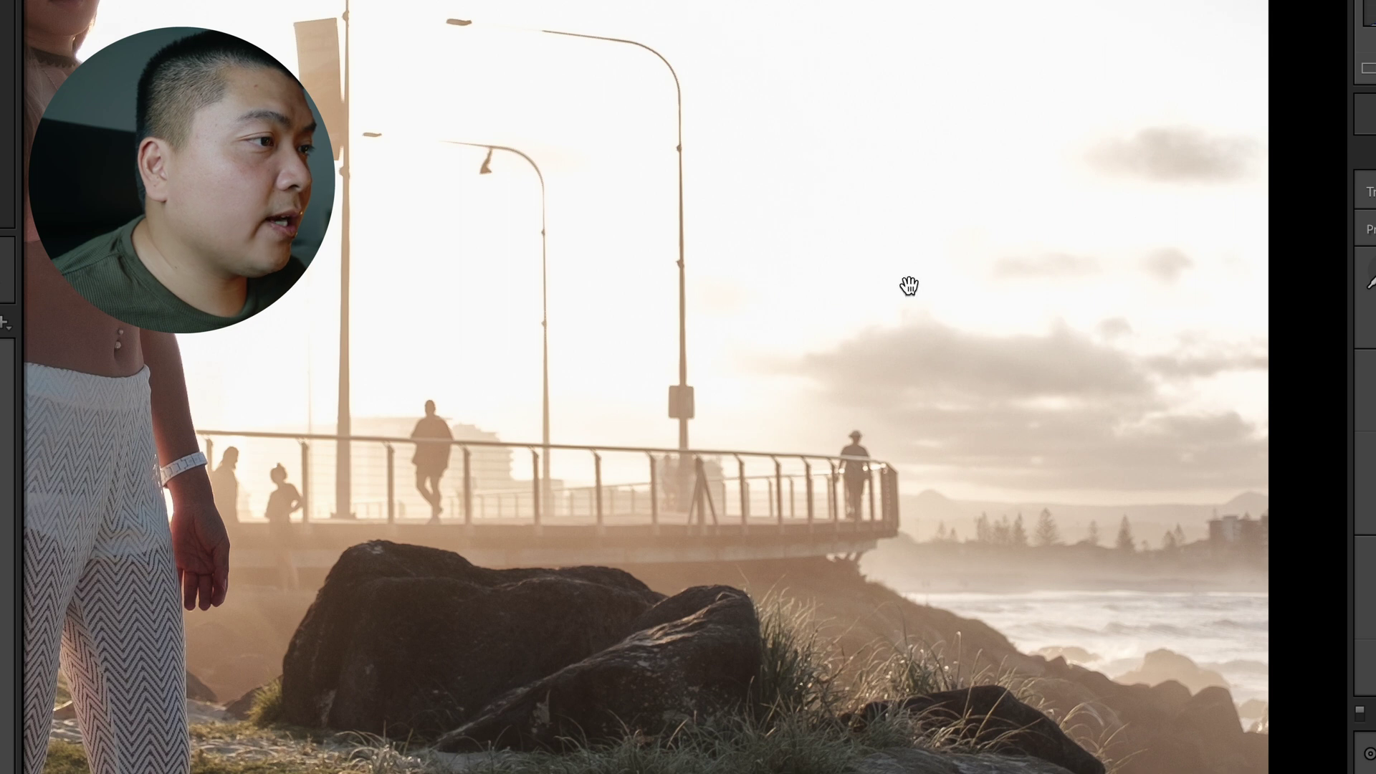
Step: Zoom and pan around the photo to inspect the woman, lamp posts and sky
drag(385, 421, 644, 385)
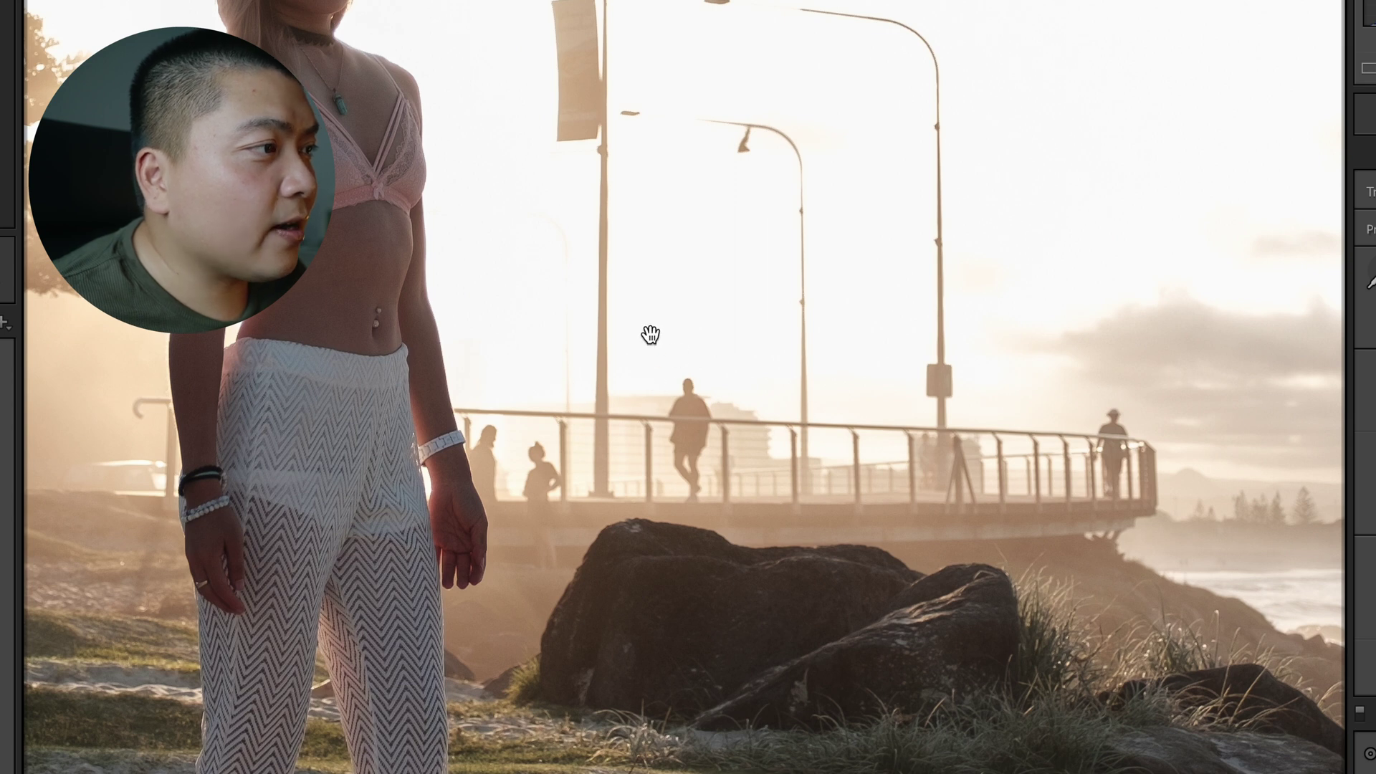
click(825, 248)
click(774, 387)
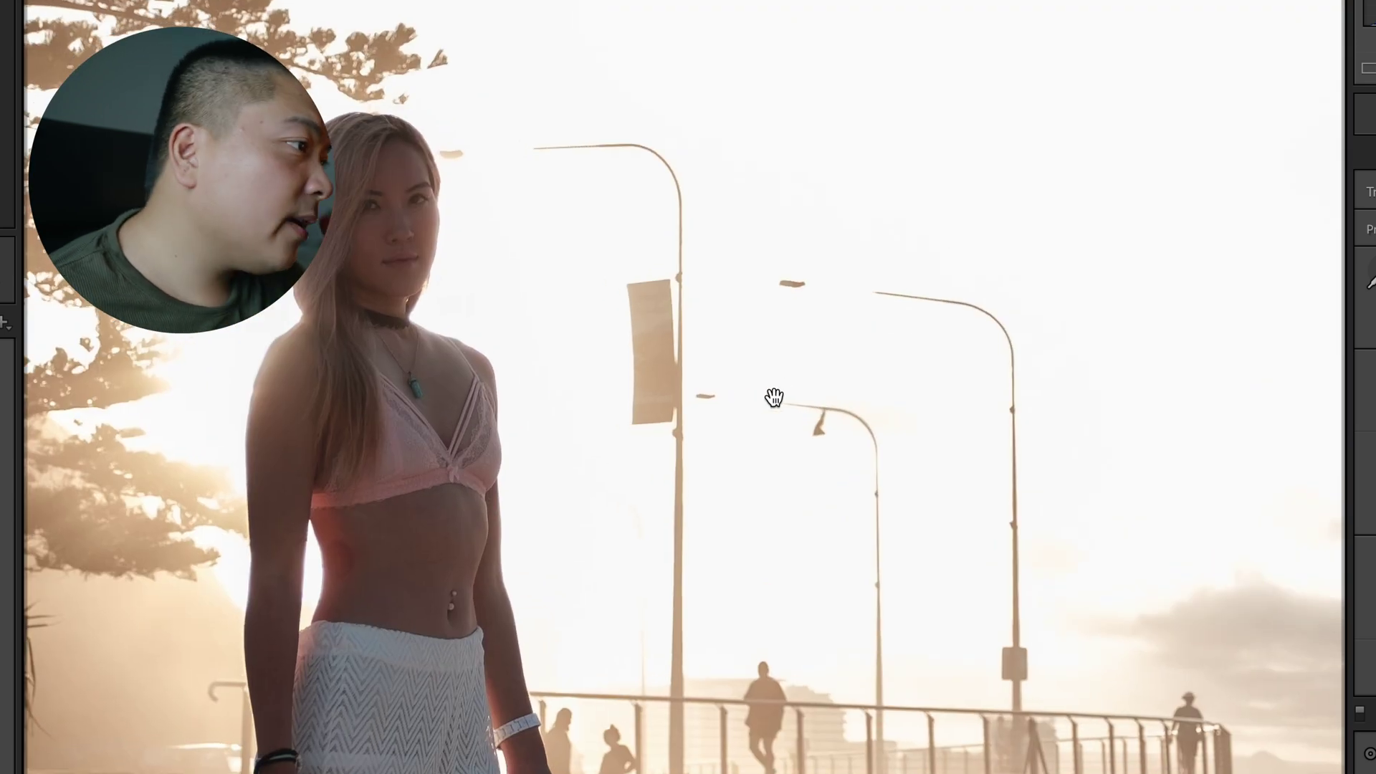
click(790, 528)
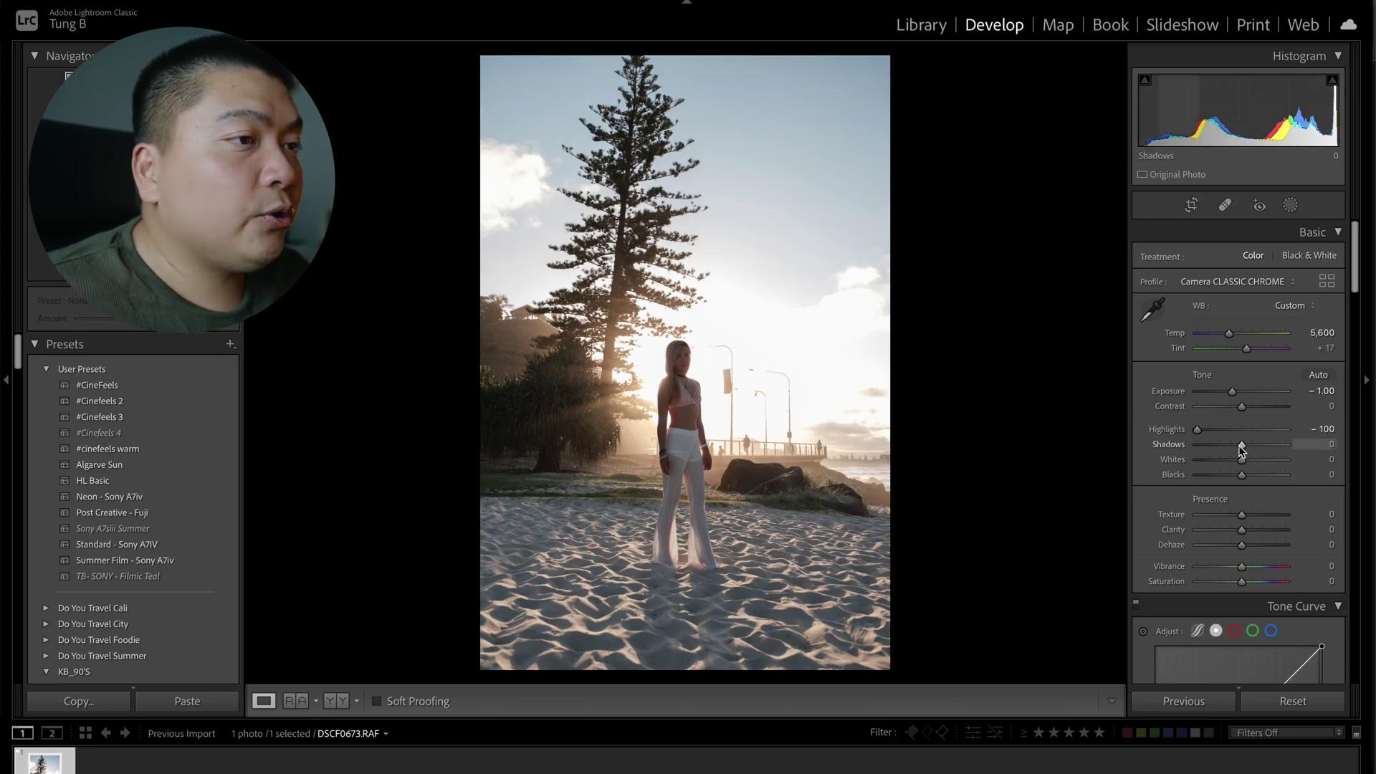
Step: Lift Shadows to +75 and deepen Blacks to -55
drag(1241, 449, 1279, 449)
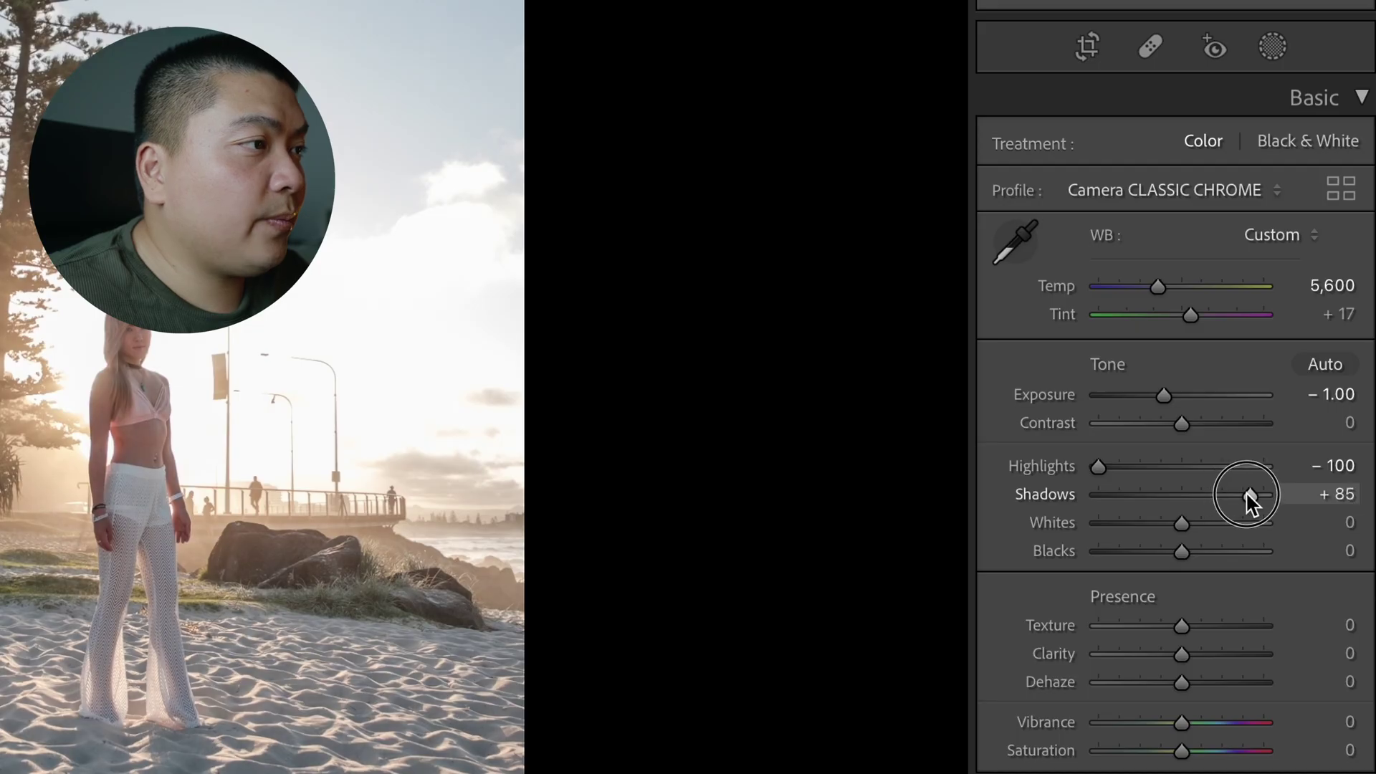
drag(1248, 494, 1241, 495)
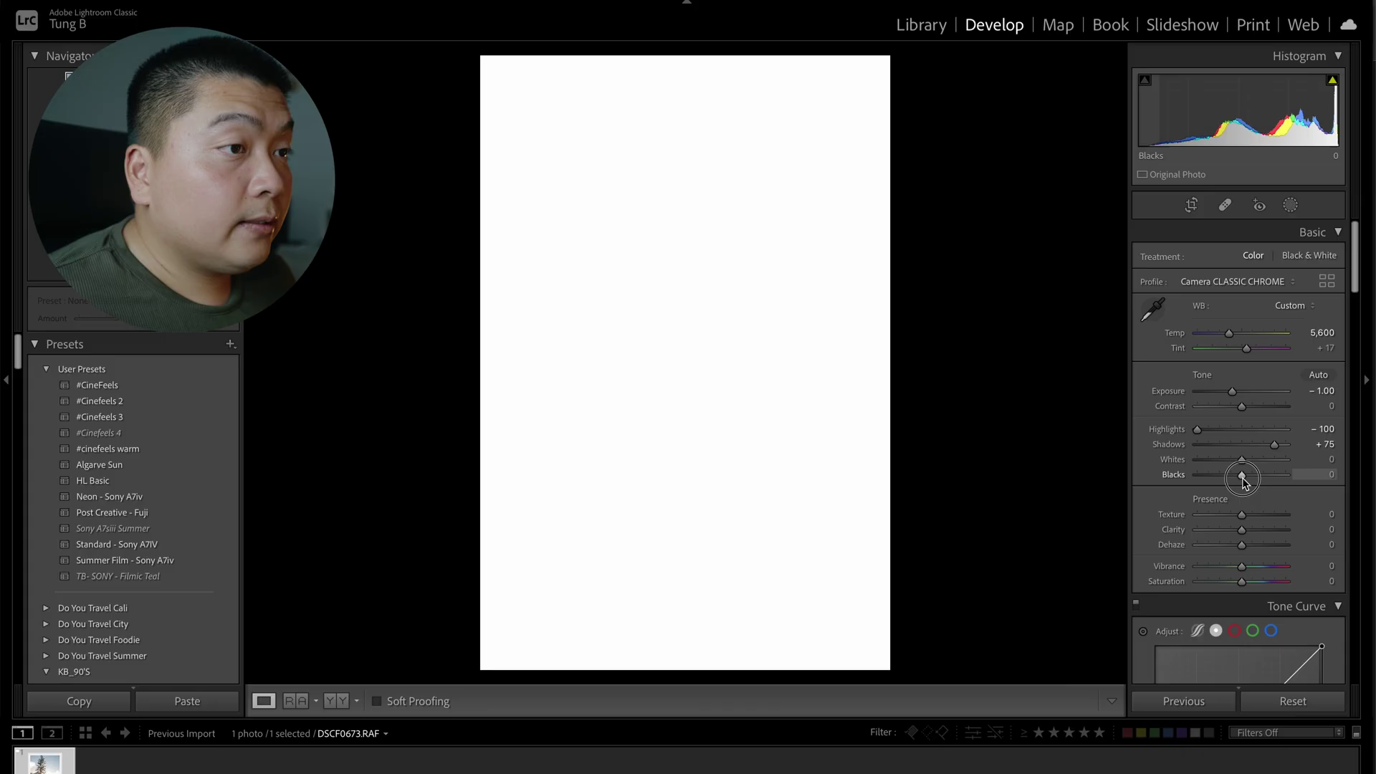
drag(1241, 476, 1217, 485)
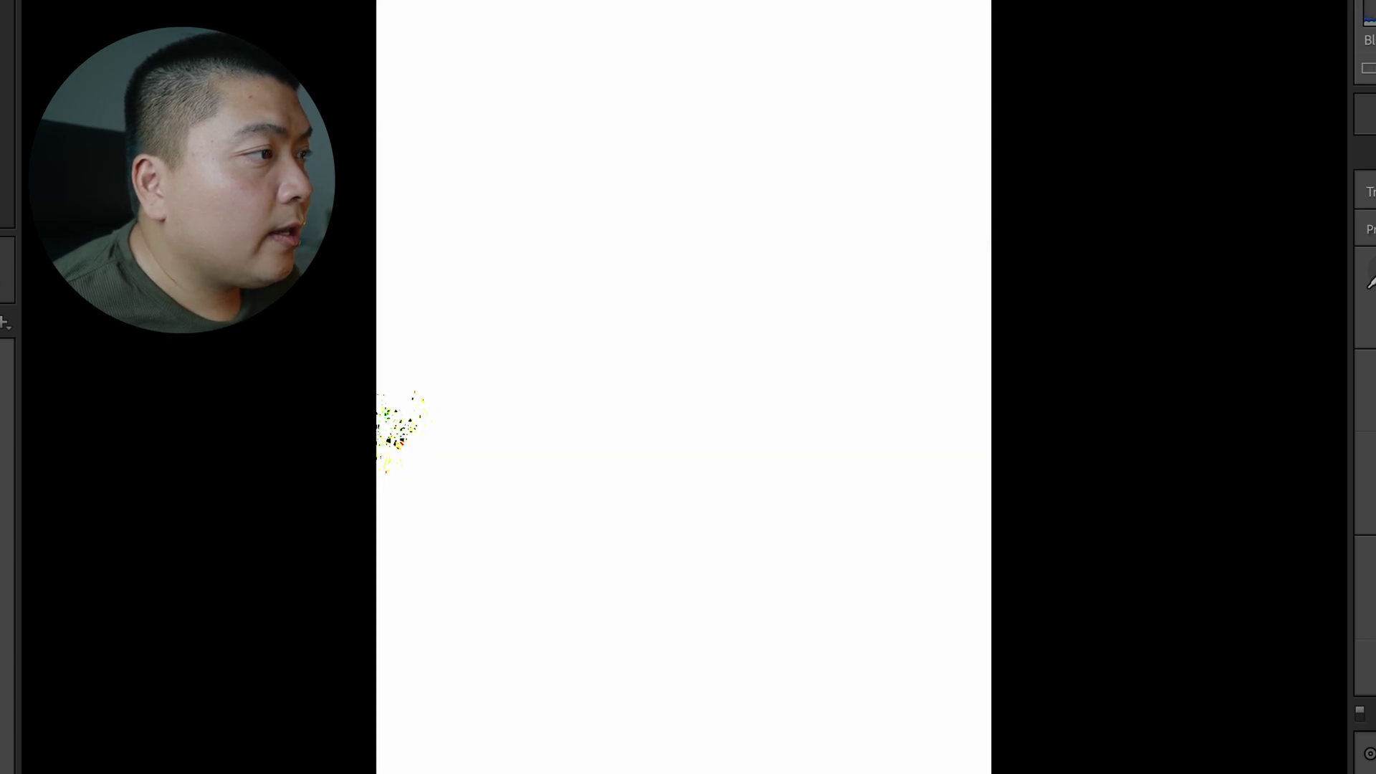
drag(950, 469, 950, 470)
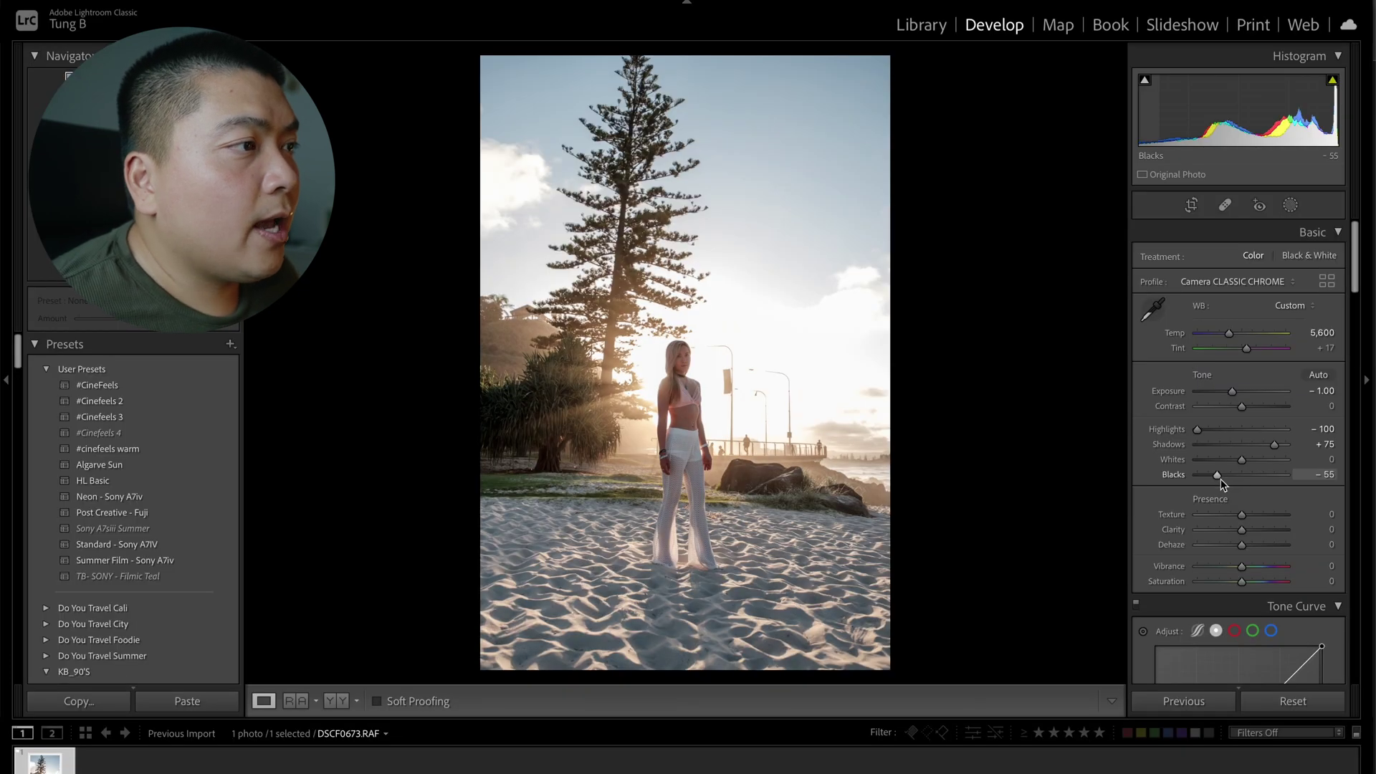
Step: Nudge Whites to +1 using the Alt clipping preview
key(alt)
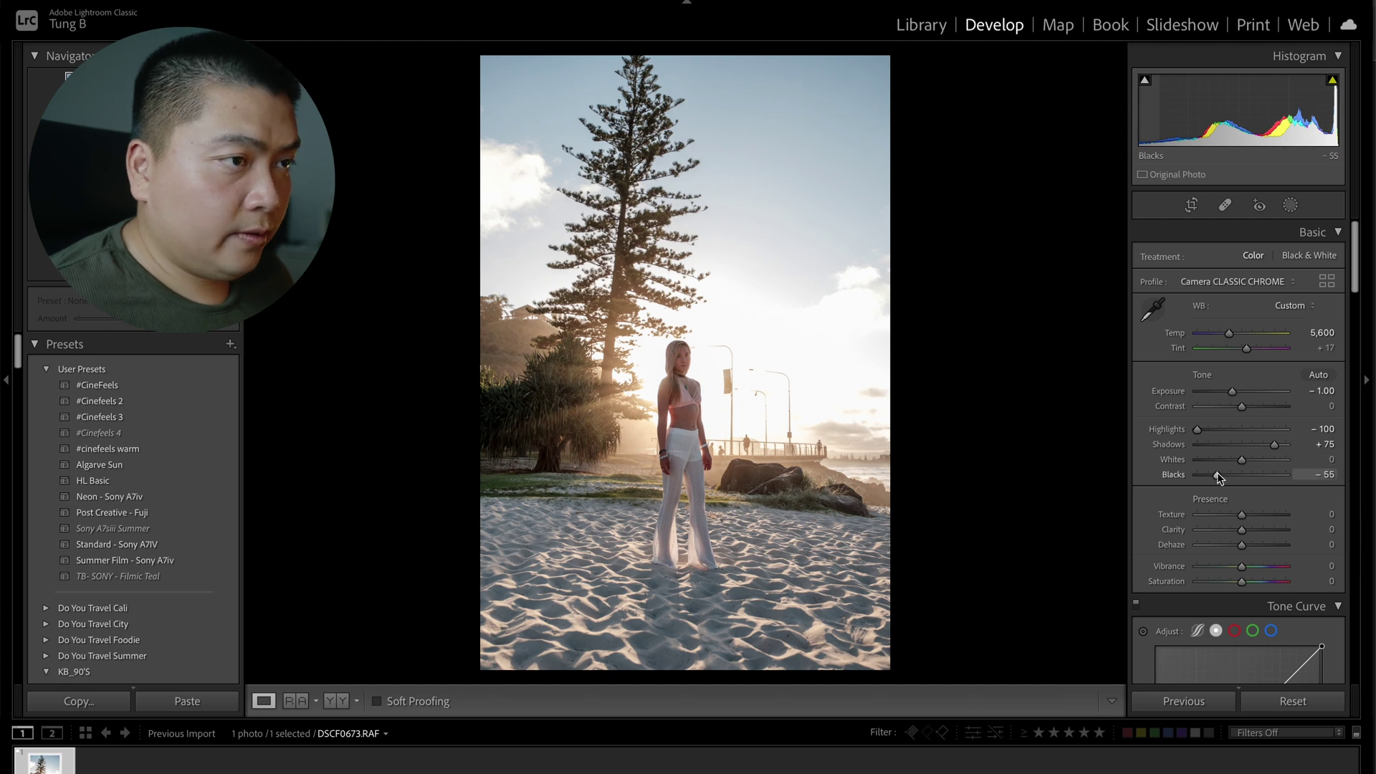
alt+click(1242, 460)
drag(1244, 459, 1245, 458)
scroll(1189, 514, down, 5)
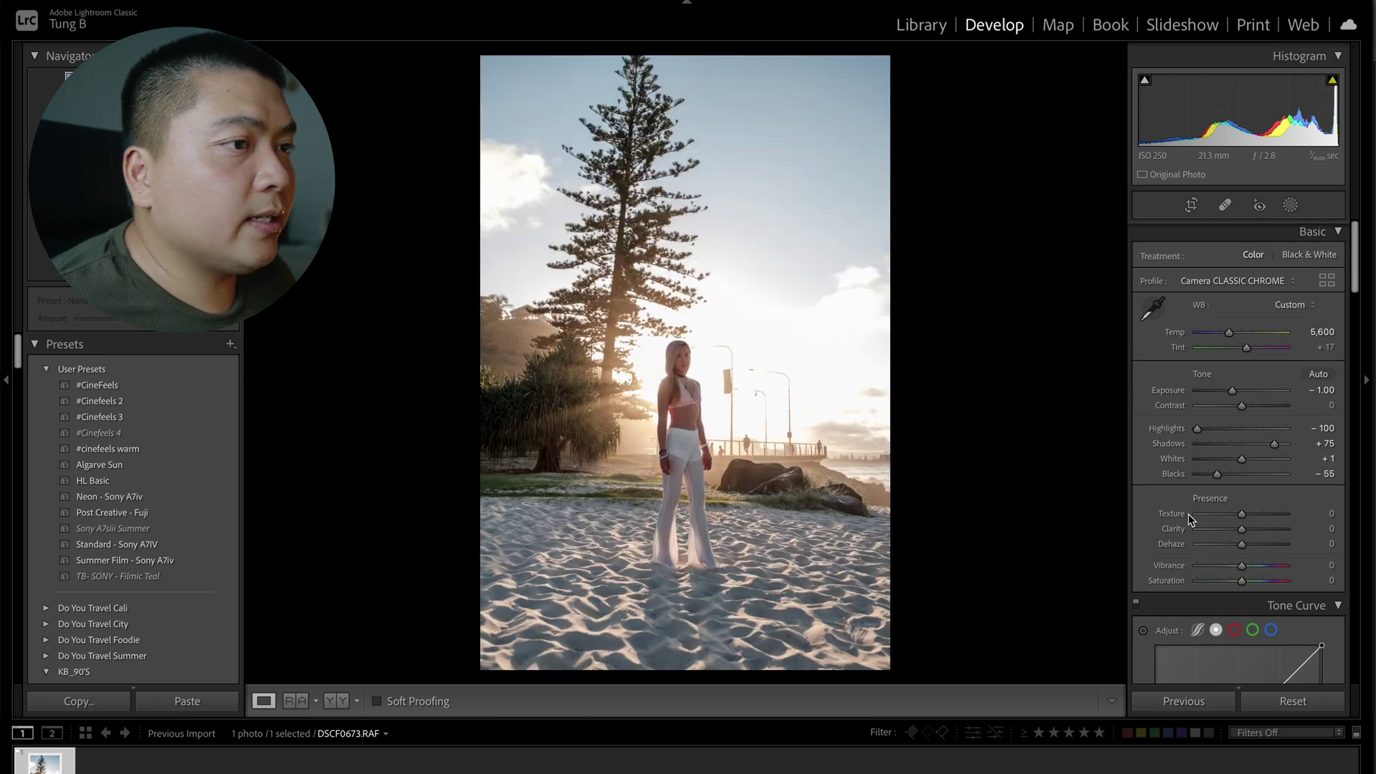
scroll(1188, 514, up, 3)
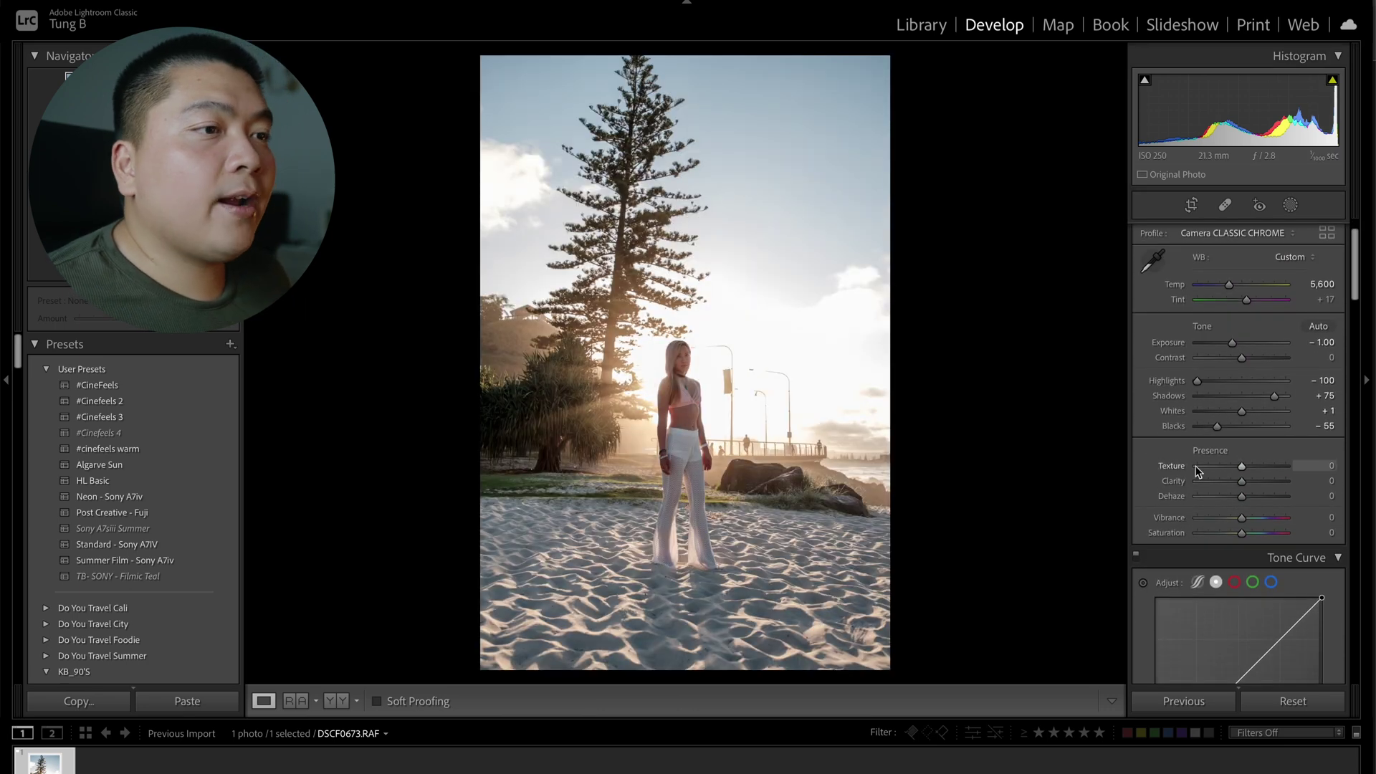
Step: Add two tone-curve points and pull the lower one down to deepen shadows
scroll(1199, 487, down, 7)
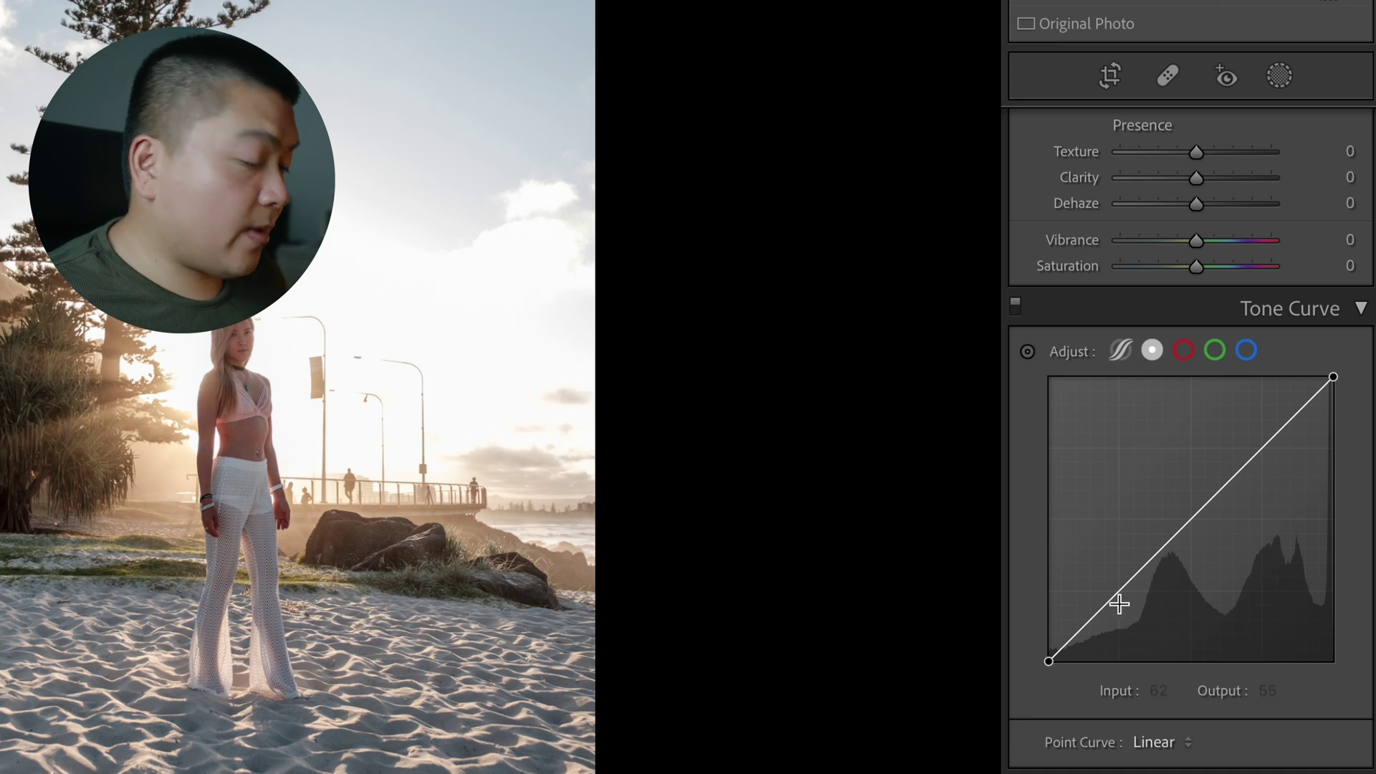
key(alt)
key(alt)
alt+click(1117, 595)
alt+click(1264, 446)
drag(1121, 592, 1118, 608)
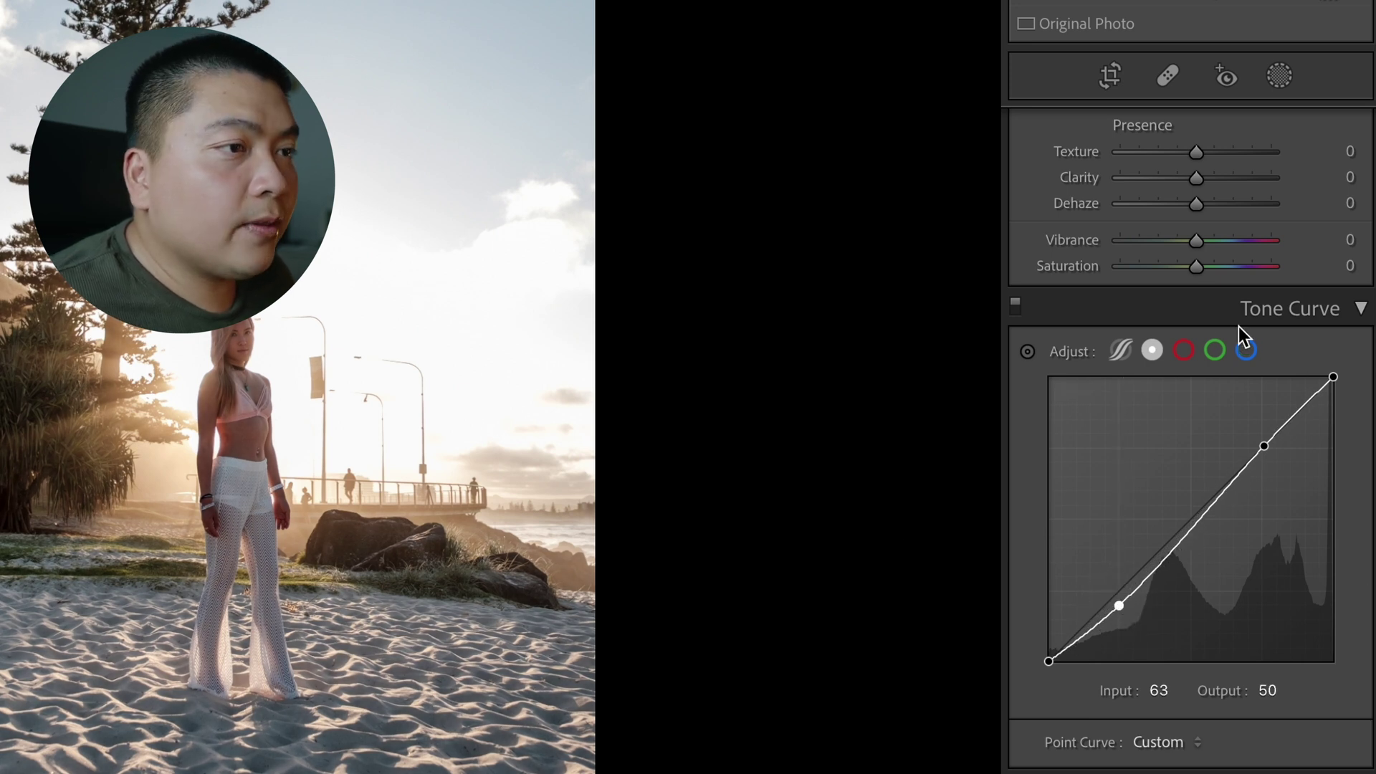
Step: Raise the upper curve point and lift the black point to output 9 for faded blacks
drag(1266, 445, 1256, 441)
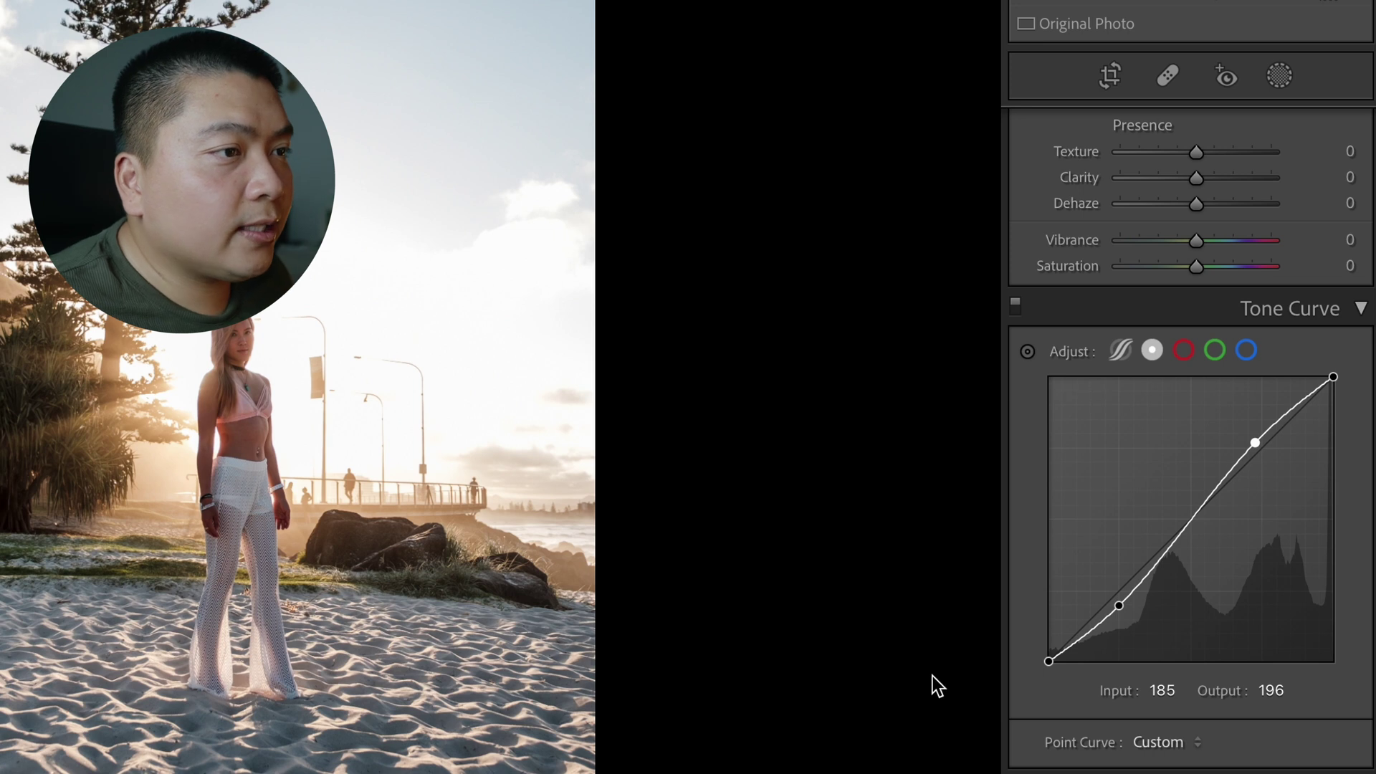
mouse_move(1049, 660)
mouse_down()
mouse_move(1028, 654)
mouse_move(1046, 640)
mouse_up()
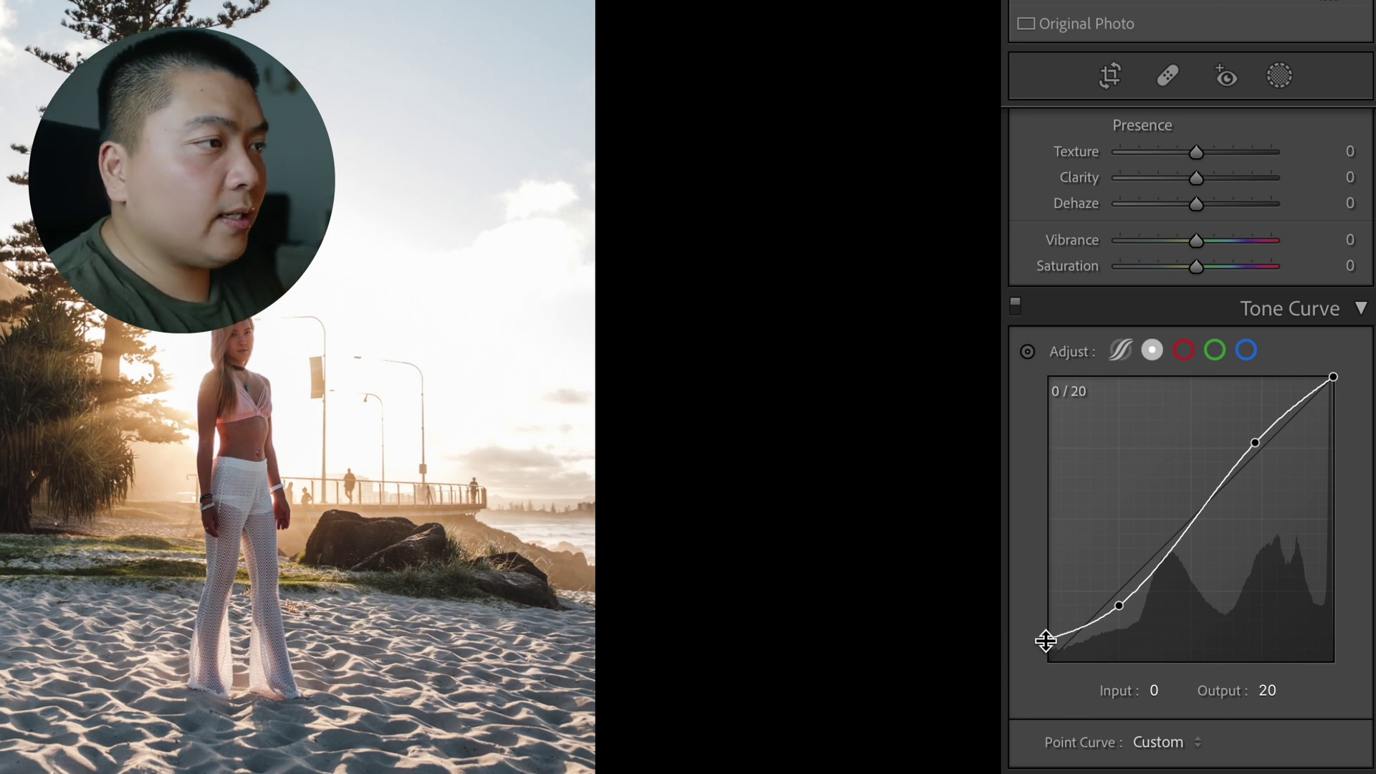
drag(1049, 638, 1026, 653)
Step: Scroll the Develop panel past HSL/Color down to the Color Grading wheels
scroll(1025, 648, down, 7)
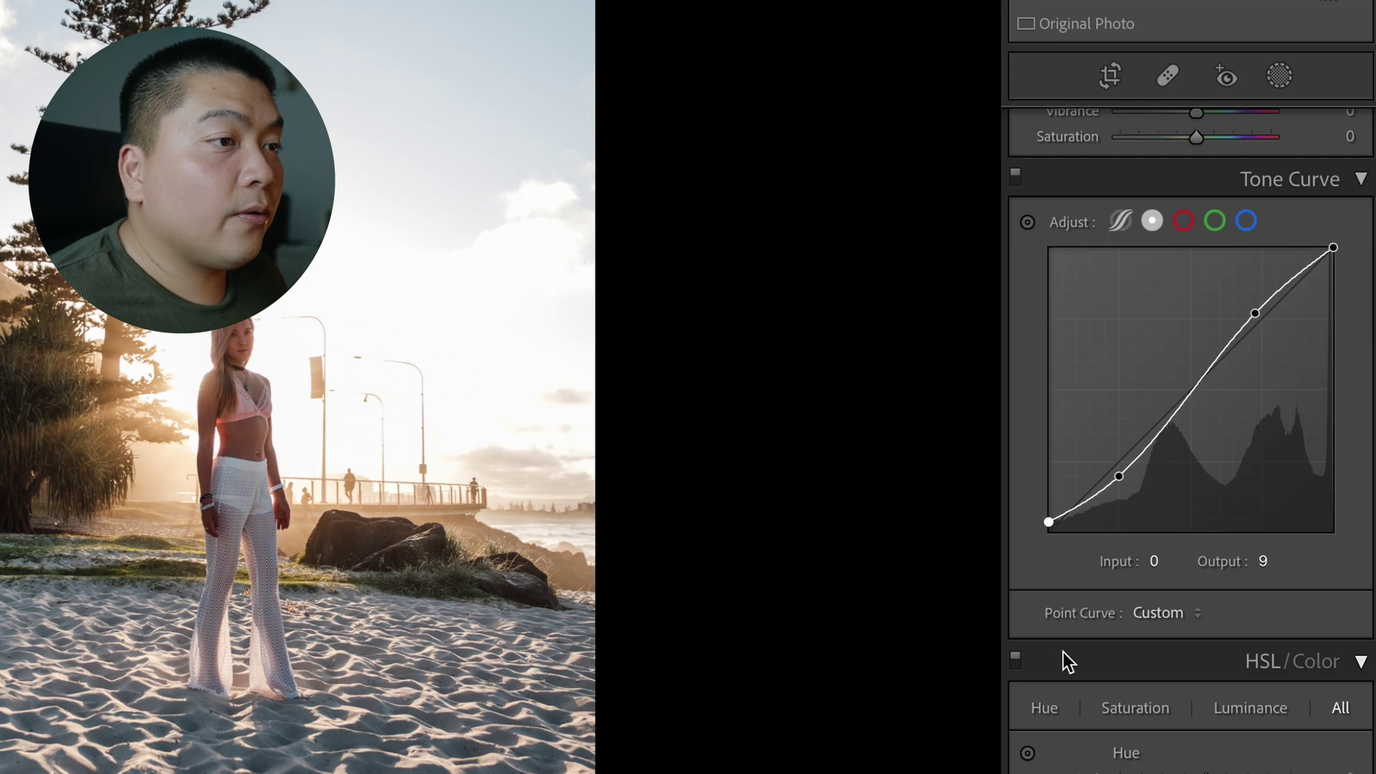
scroll(1032, 387, down, 3)
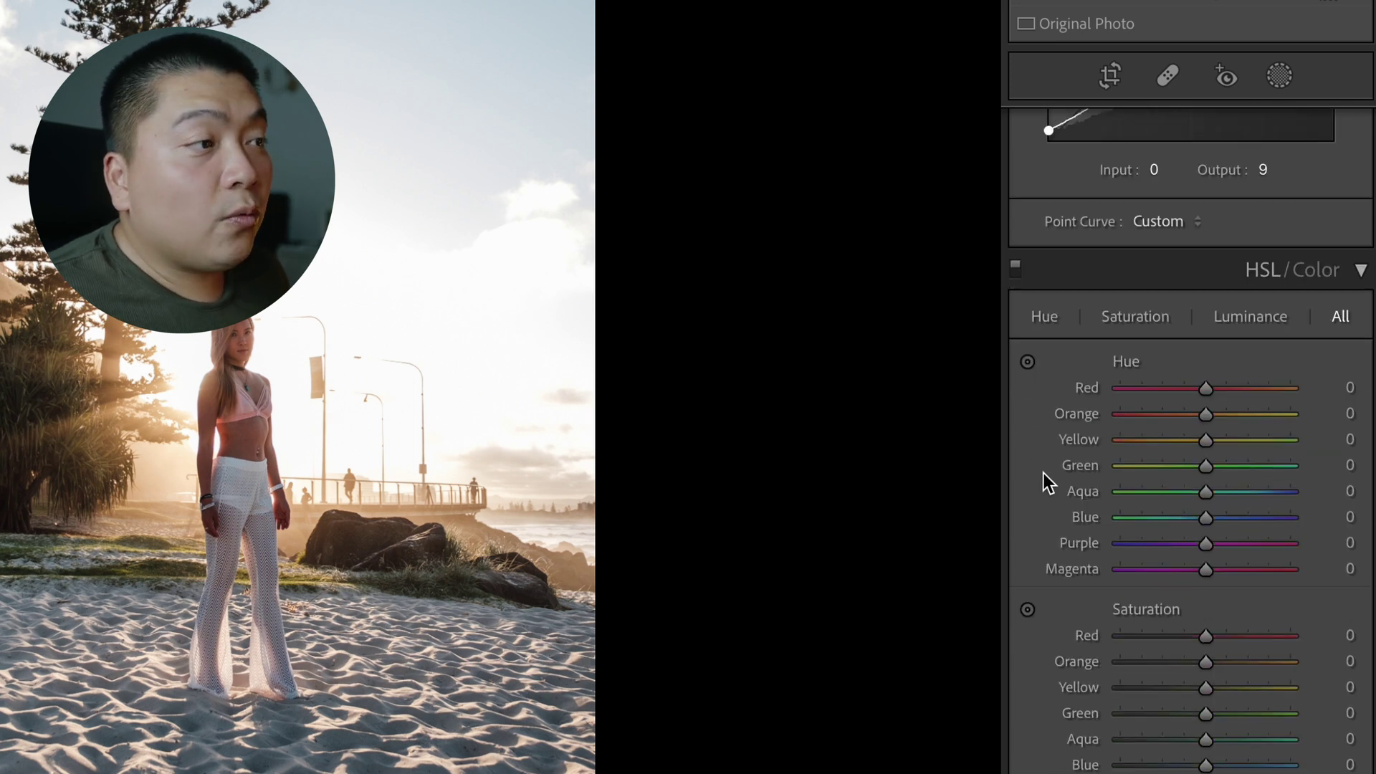
scroll(1216, 394, down, 10)
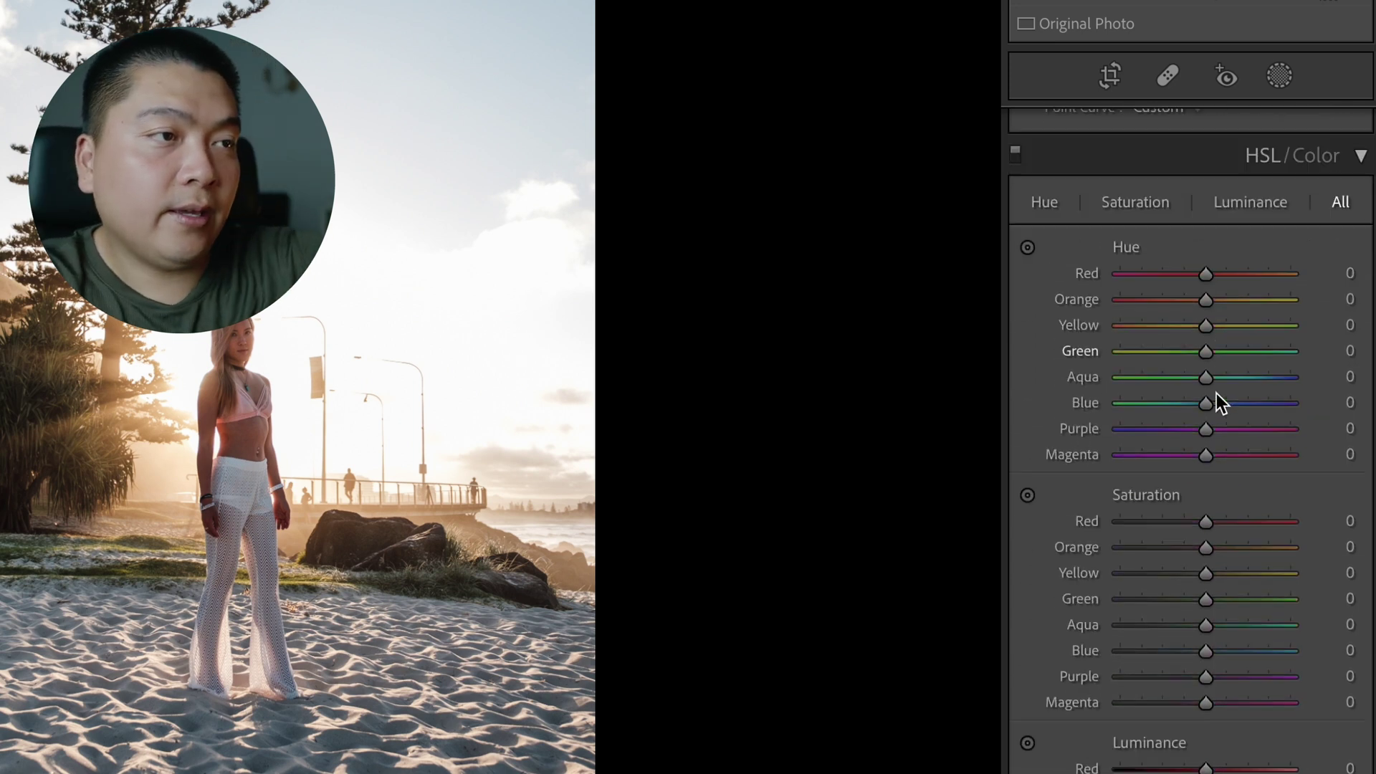
scroll(1231, 425, down, 9)
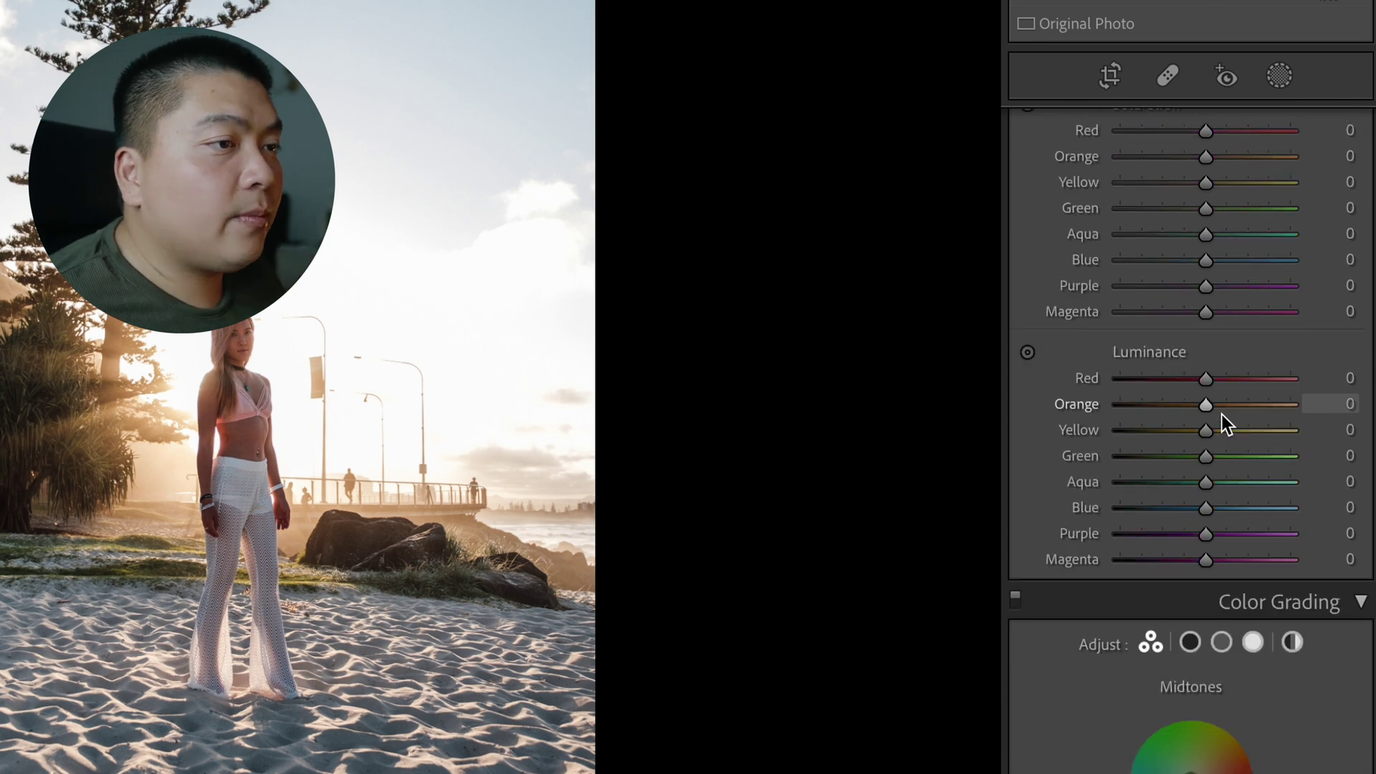
scroll(1190, 451, down, 8)
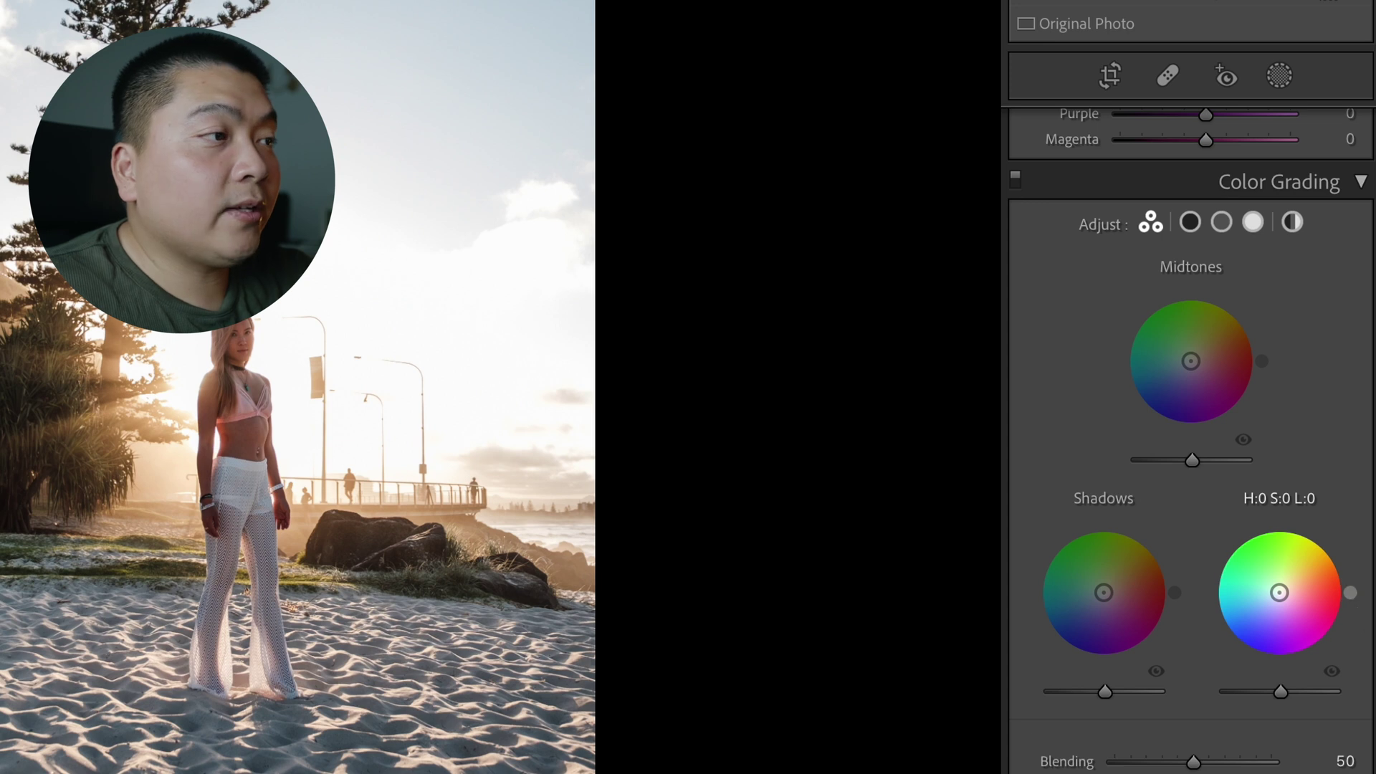
Step: Drag the Highlights grading wheel toward a warm tint, ending at H:31 S:13
click(1279, 593)
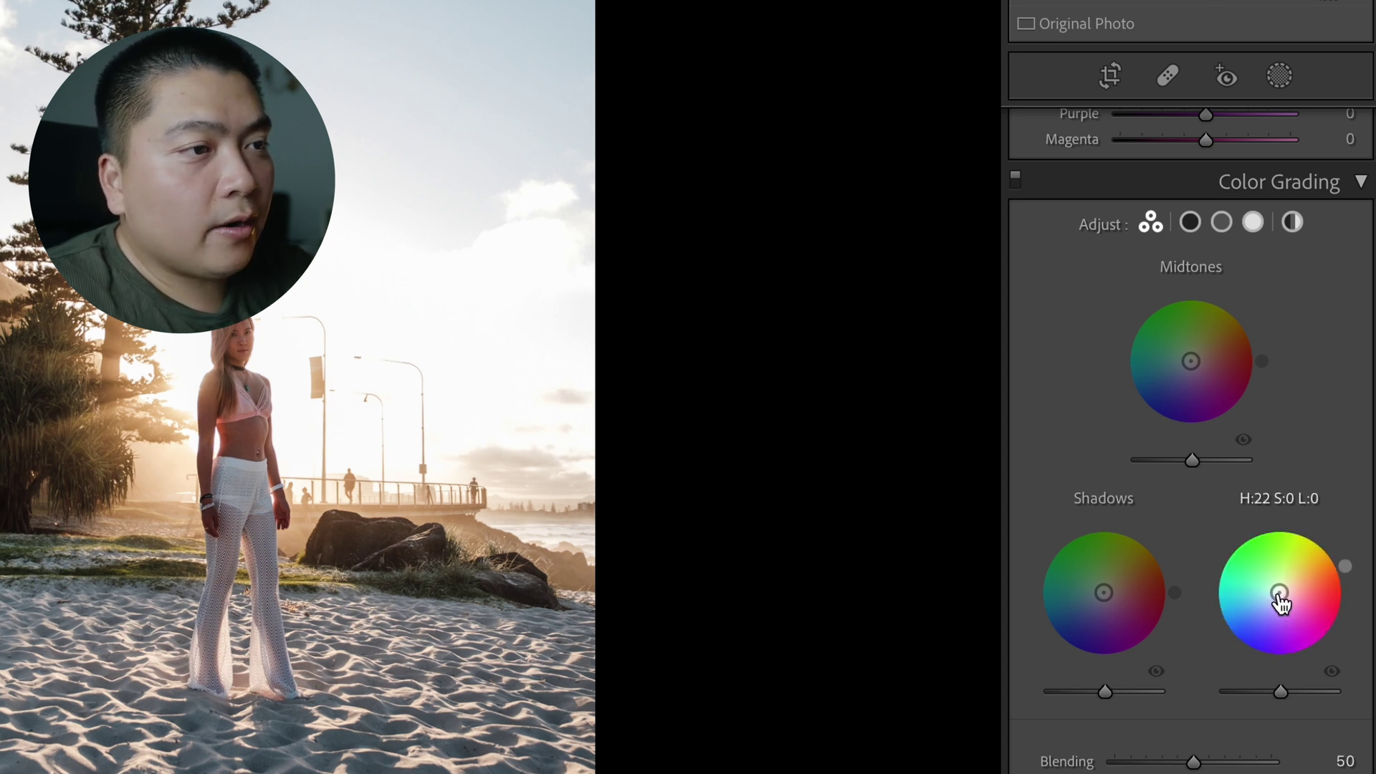
drag(1280, 593, 1286, 590)
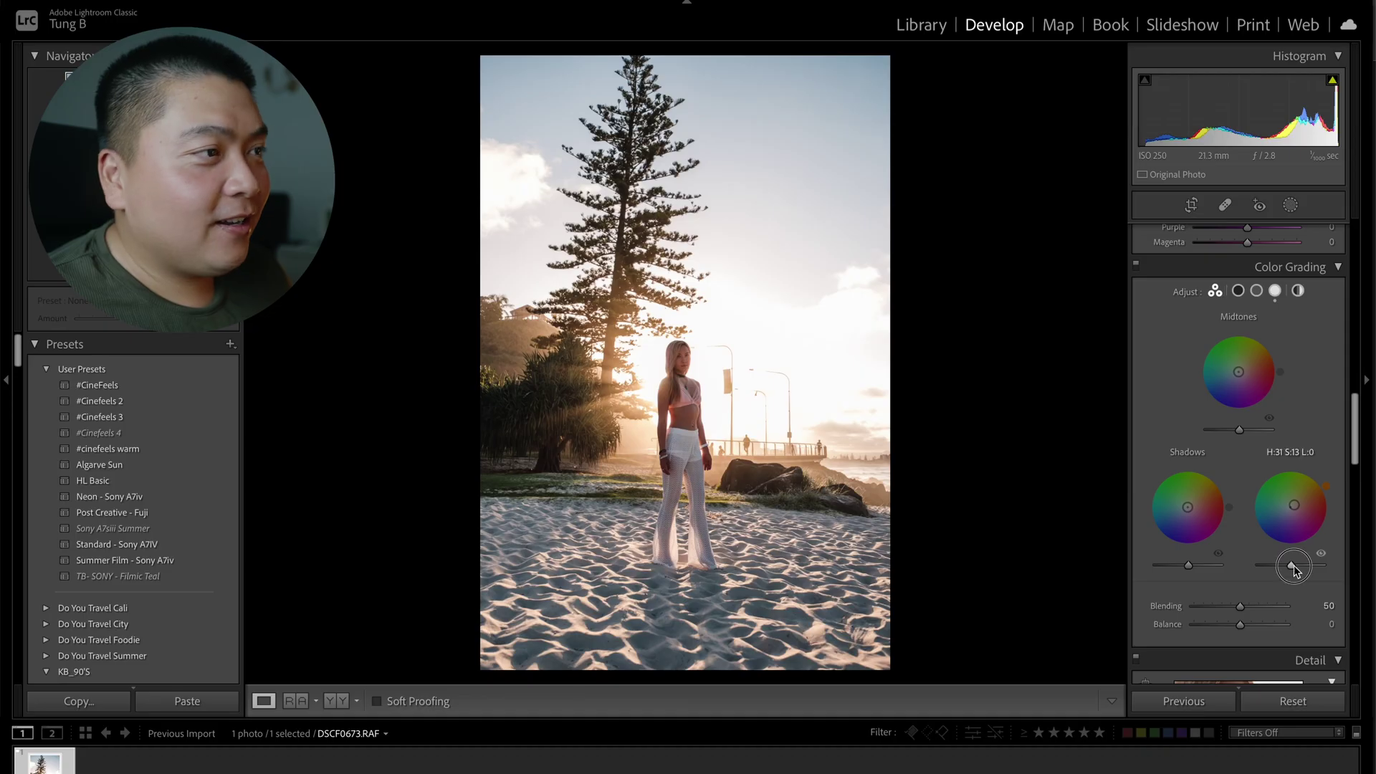
drag(1290, 568, 1309, 566)
Step: Alt-drag the Detail panel's Sharpening Masking slider to 80 to sharpen edges only
scroll(1275, 556, down, 5)
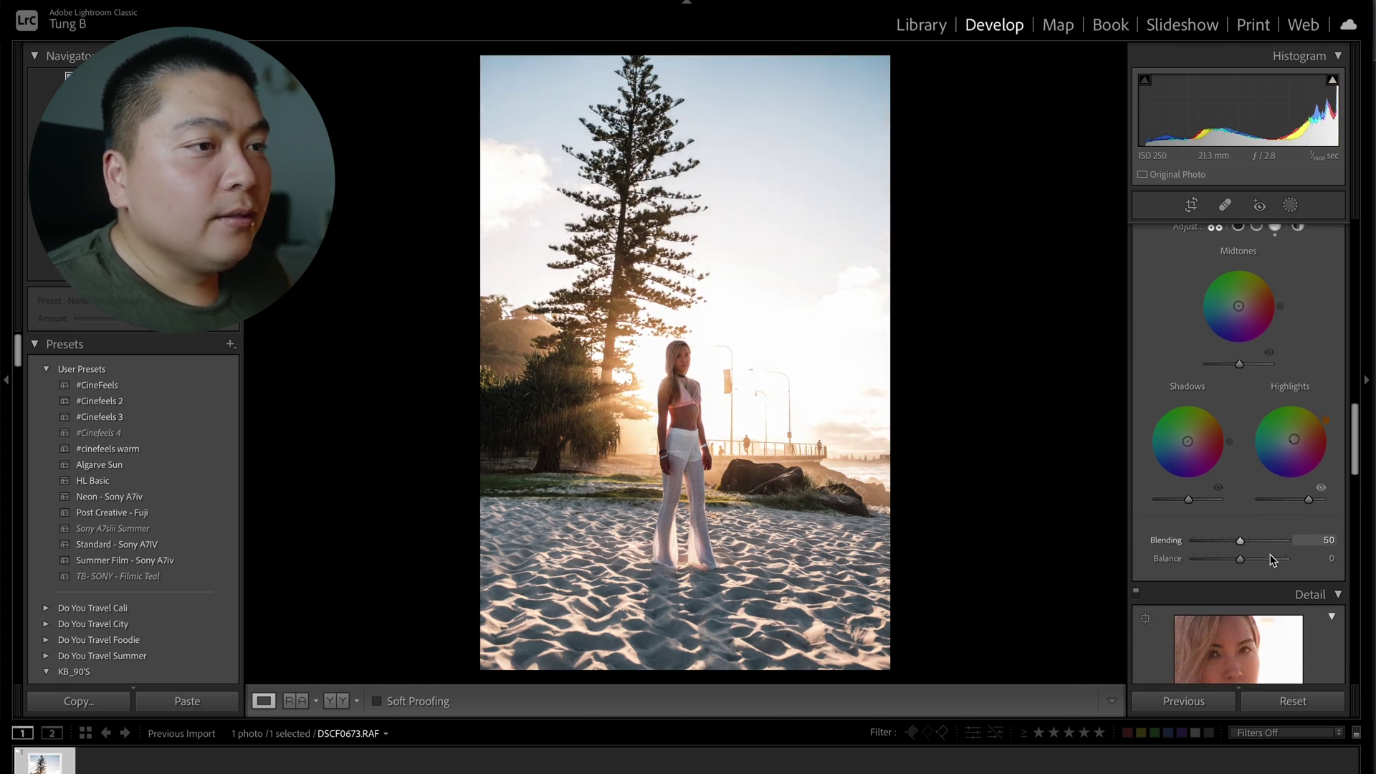
scroll(1234, 532, up, 5)
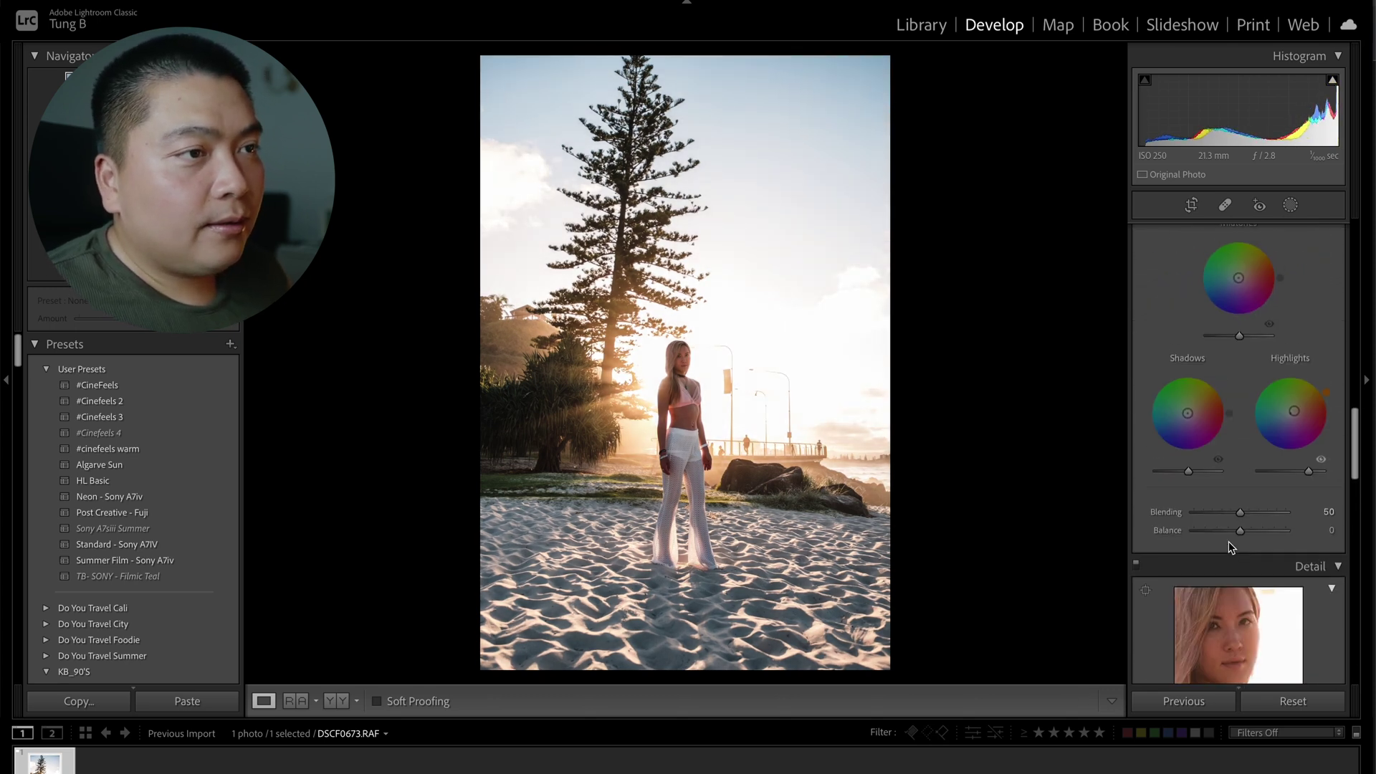
scroll(1228, 541, down, 7)
key(alt)
alt+click(1200, 593)
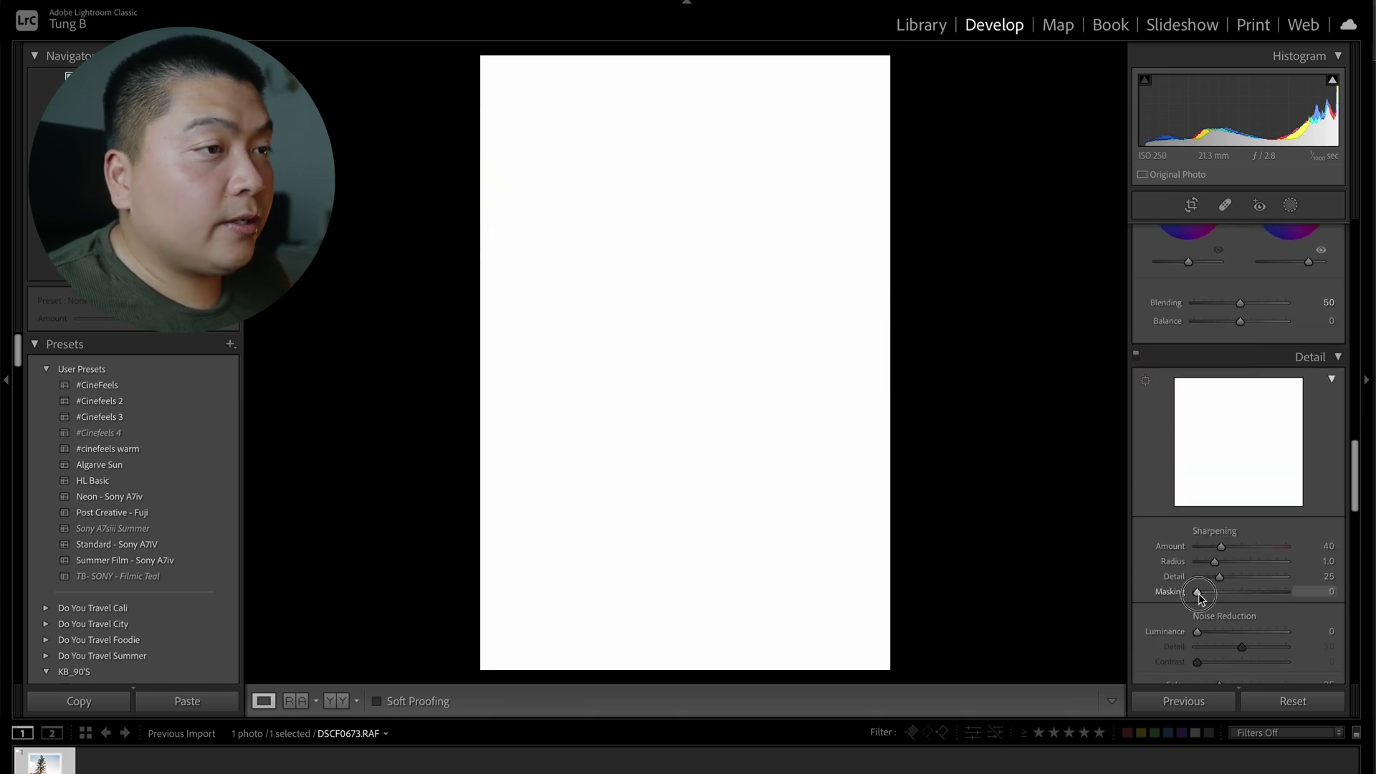
drag(1200, 595, 1271, 605)
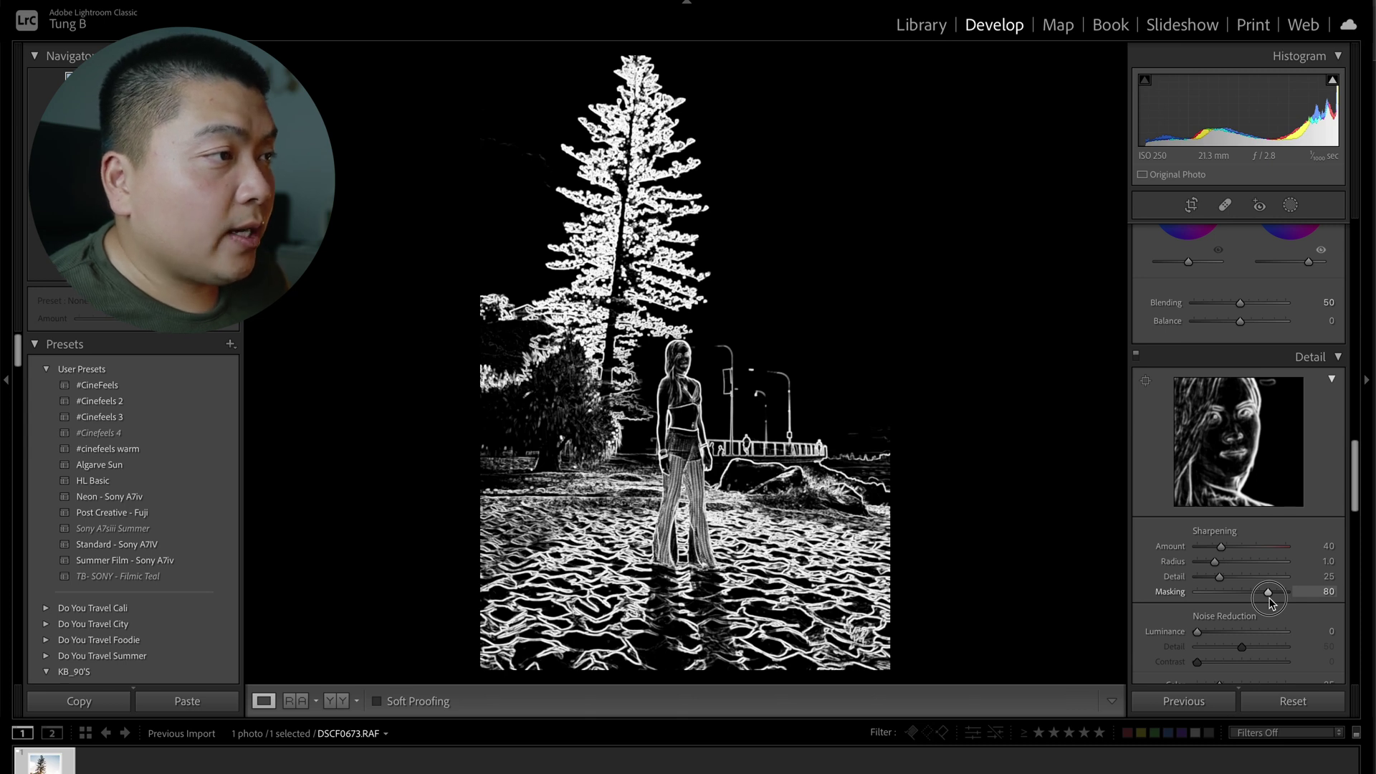
drag(1270, 601, 1269, 600)
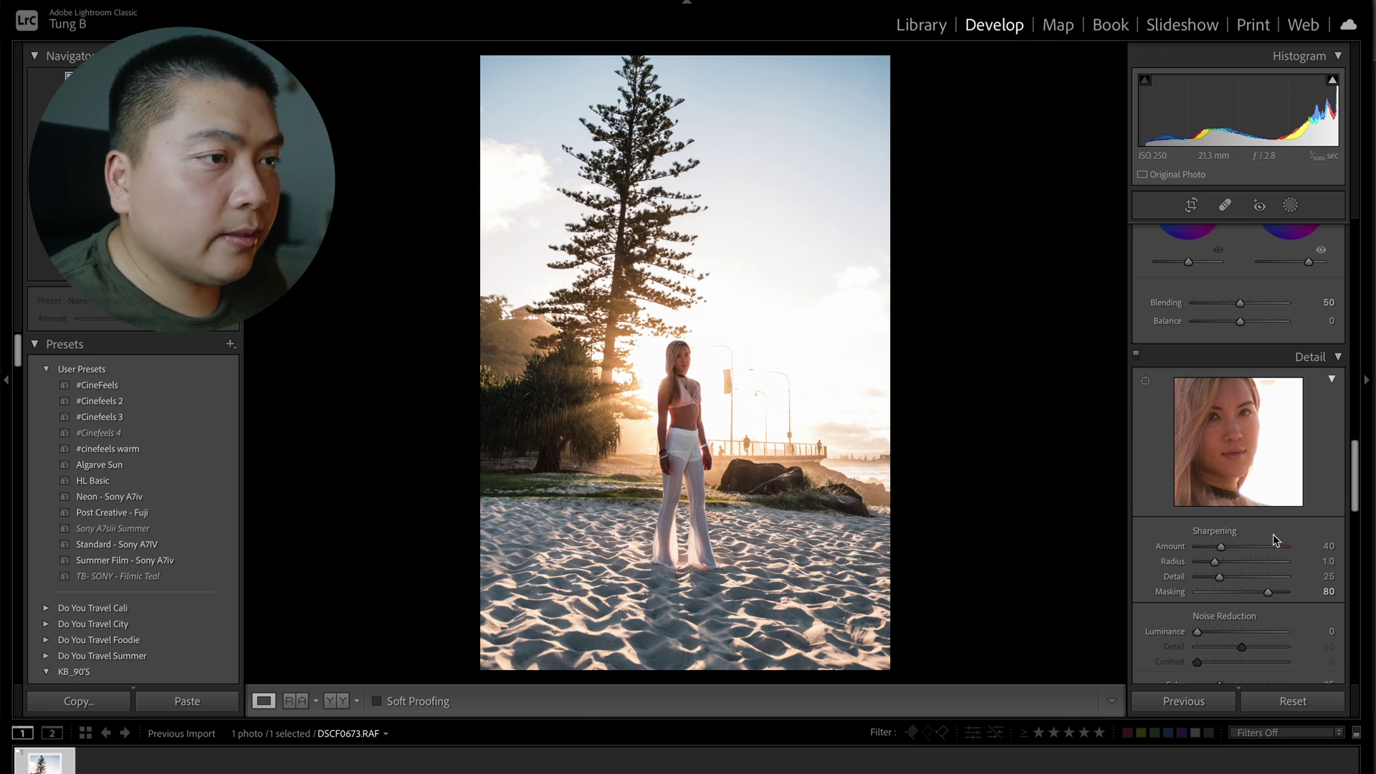
scroll(1272, 537, down, 6)
Step: Set Calibration Blue Primary Hue to -7 and Green Primary Hue to +9
scroll(1195, 499, down, 3)
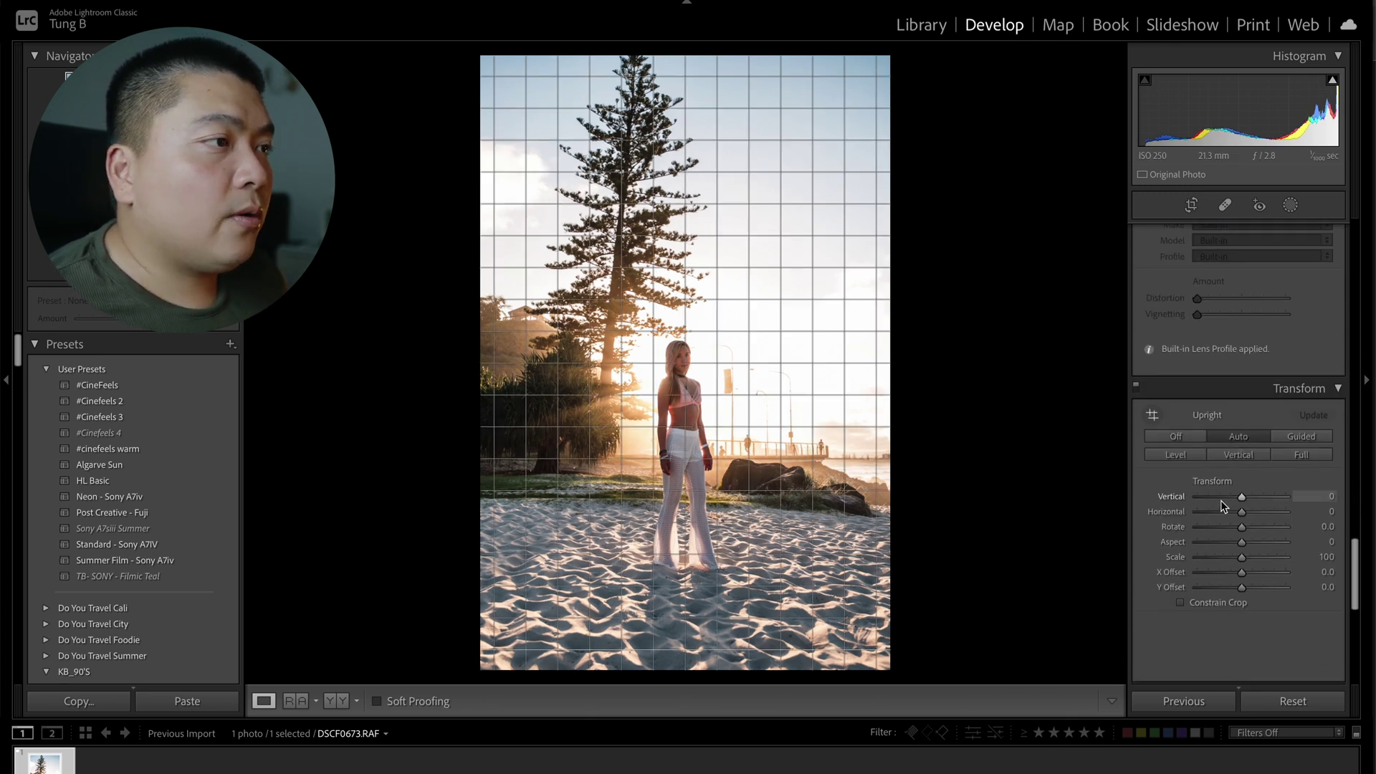
scroll(1220, 501, down, 3)
scroll(1220, 501, down, 3)
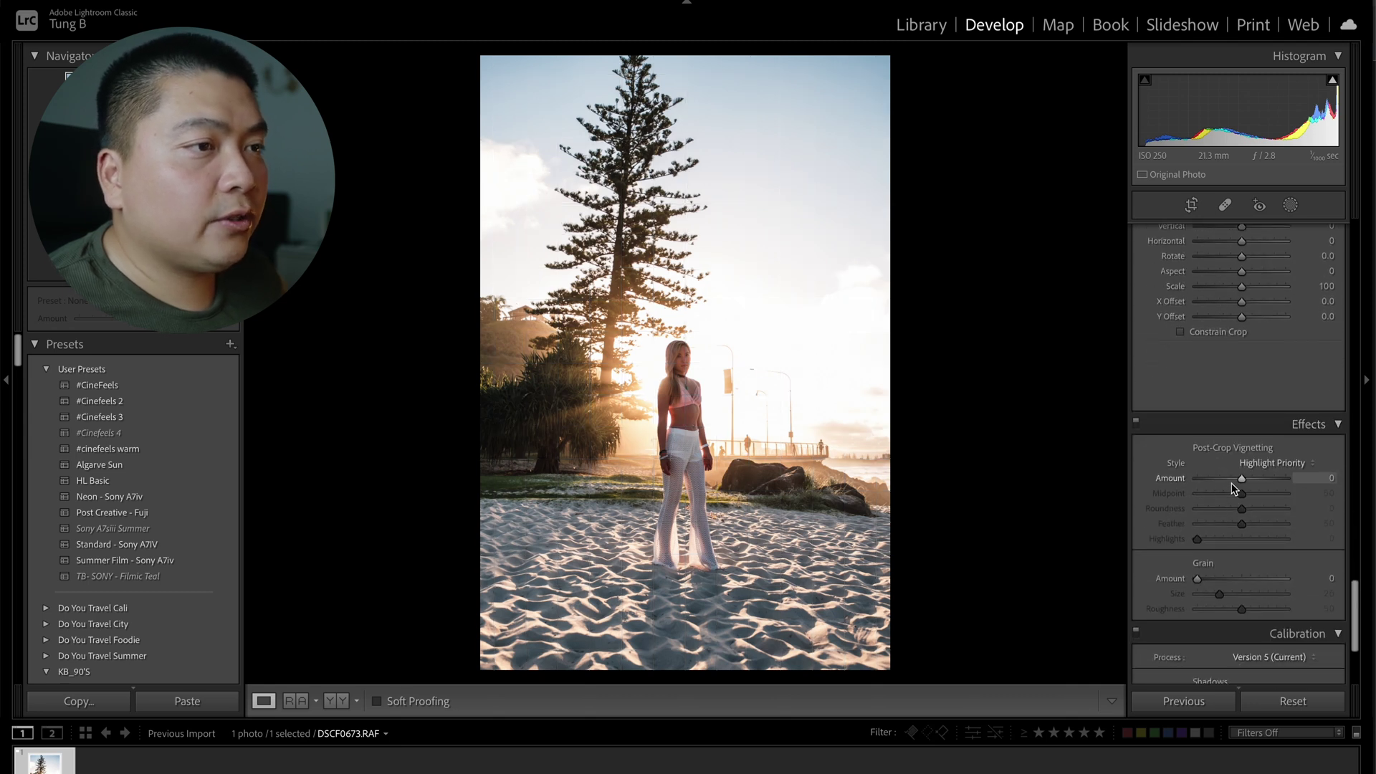
scroll(1226, 476, down, 5)
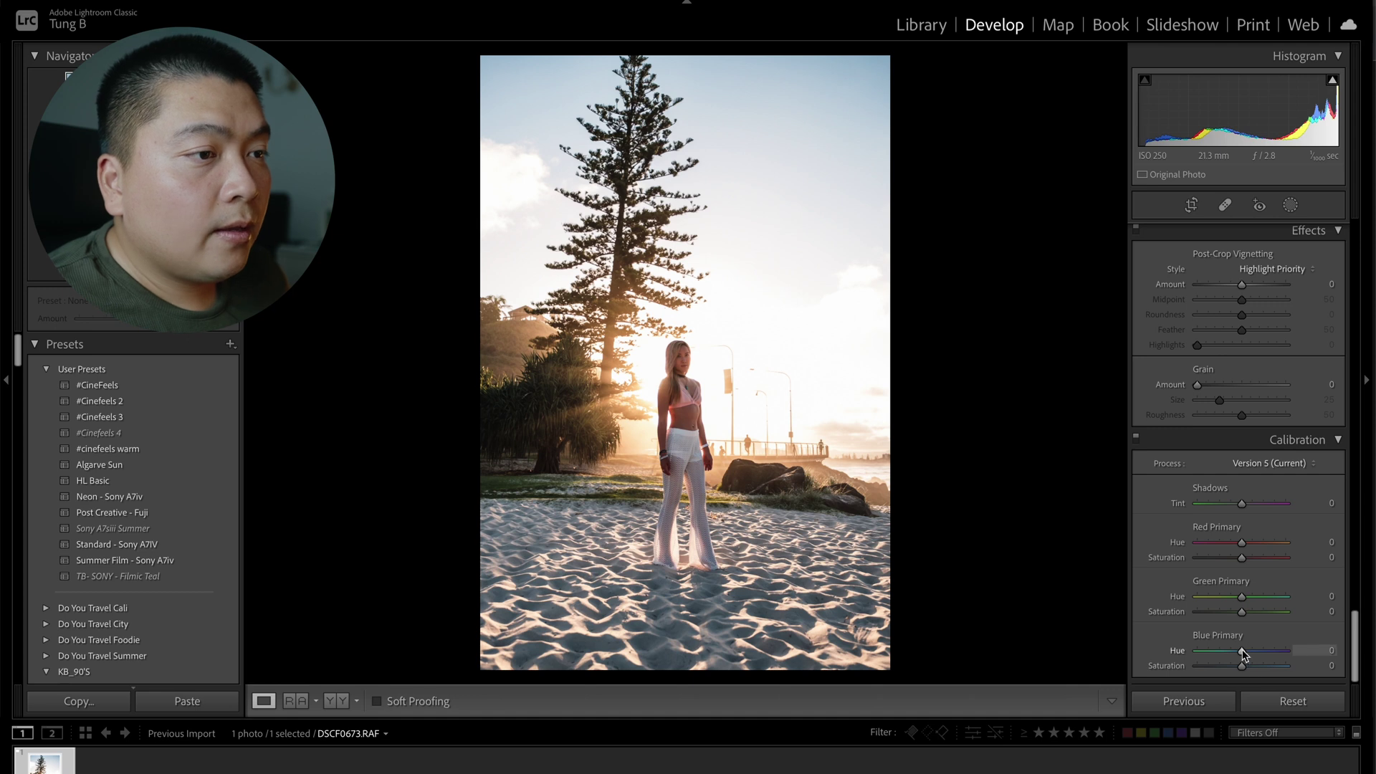
drag(1243, 654, 1240, 655)
drag(1243, 597, 1245, 601)
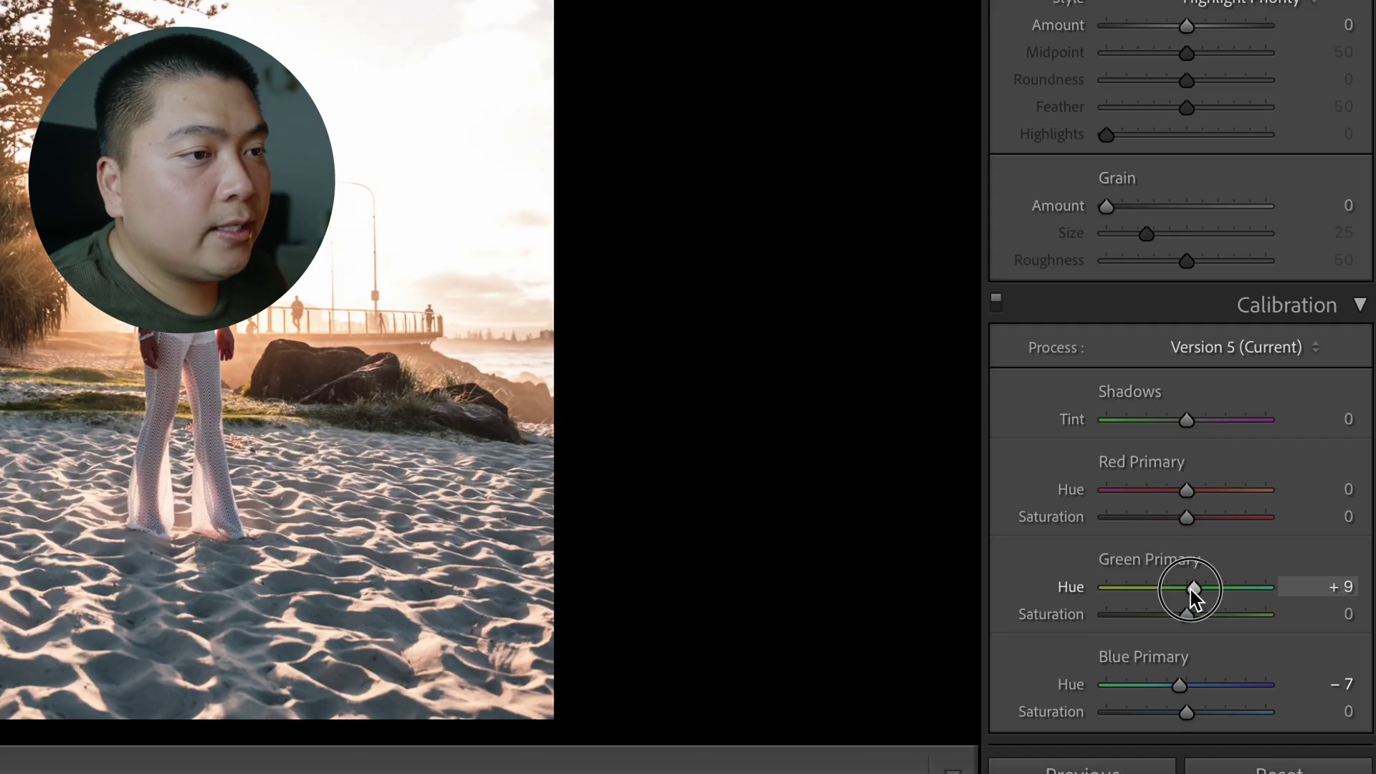
drag(1193, 596, 1192, 592)
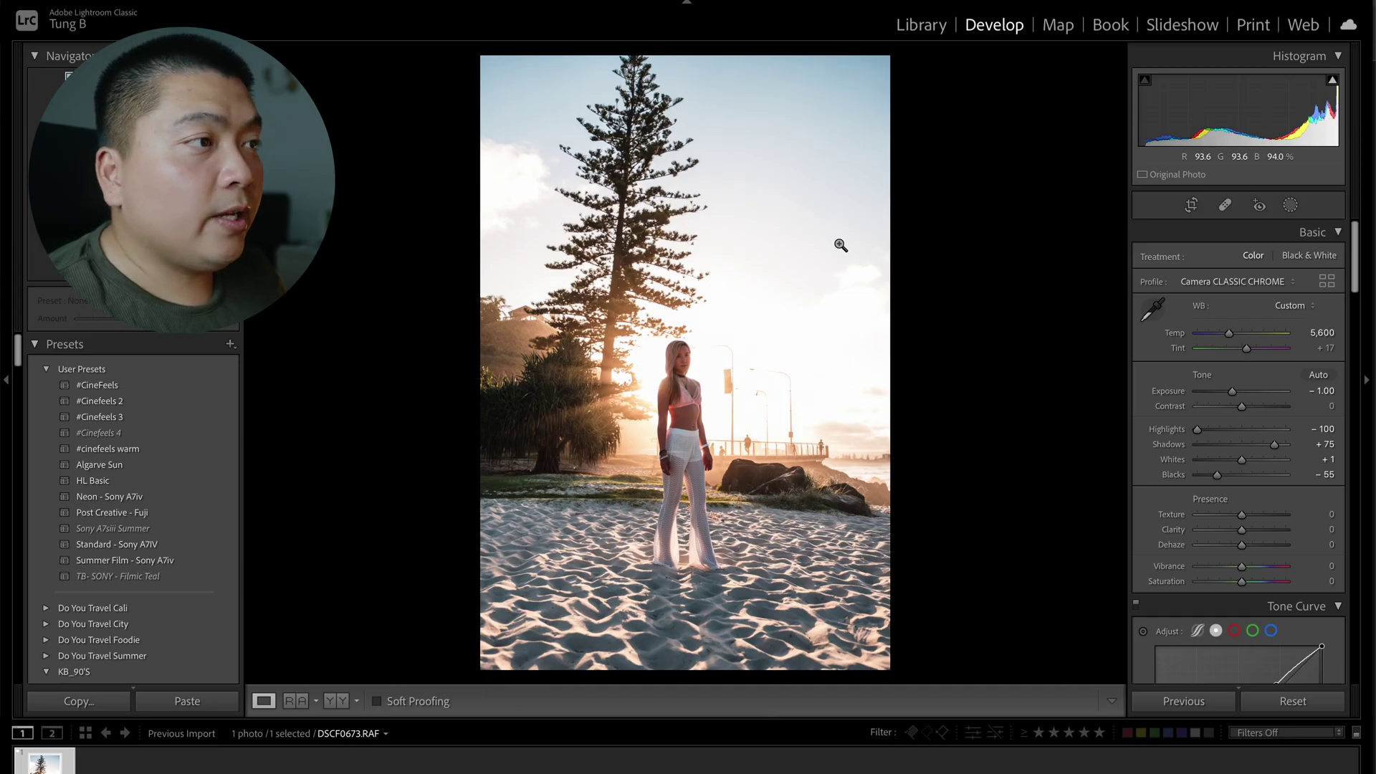
Step: Toggle Before/After to compare with the original, then list the new mask types
key(backslash)
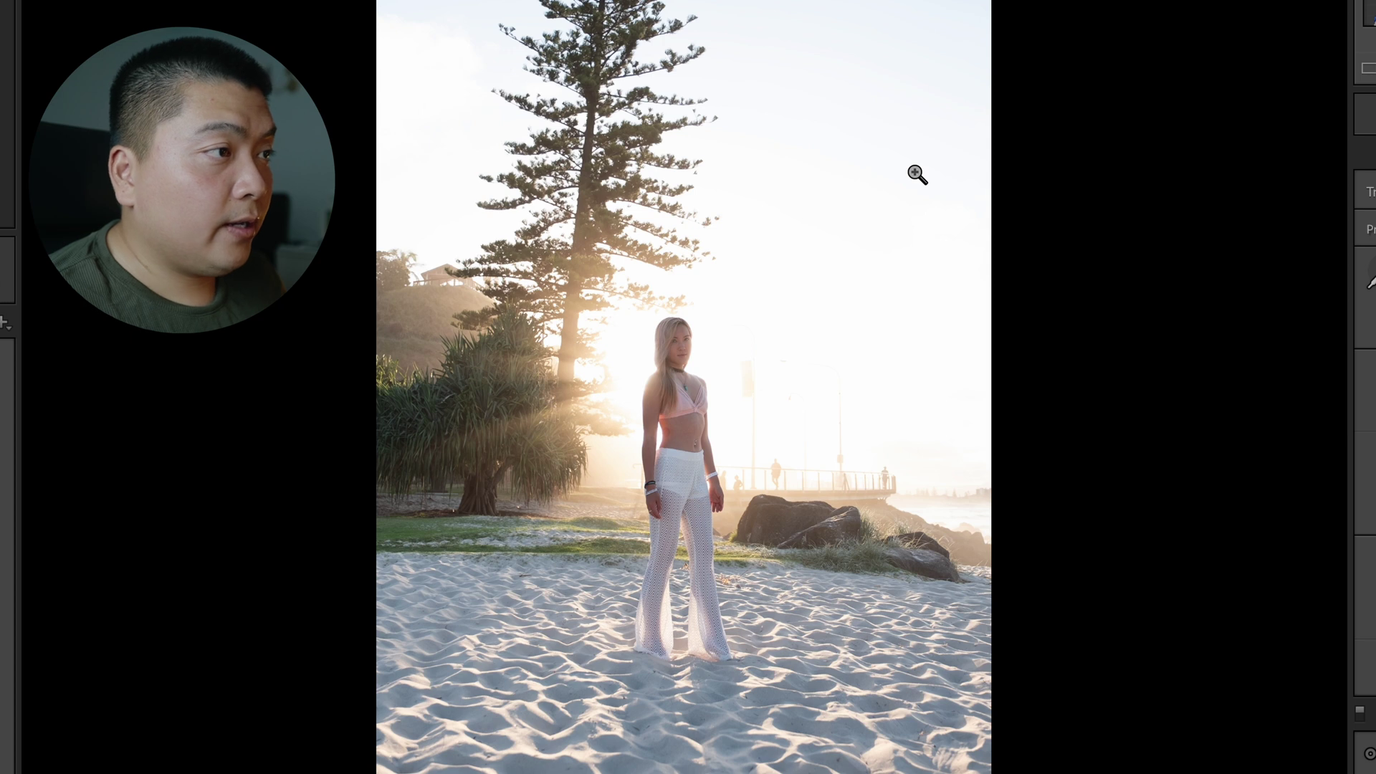
key(backslash)
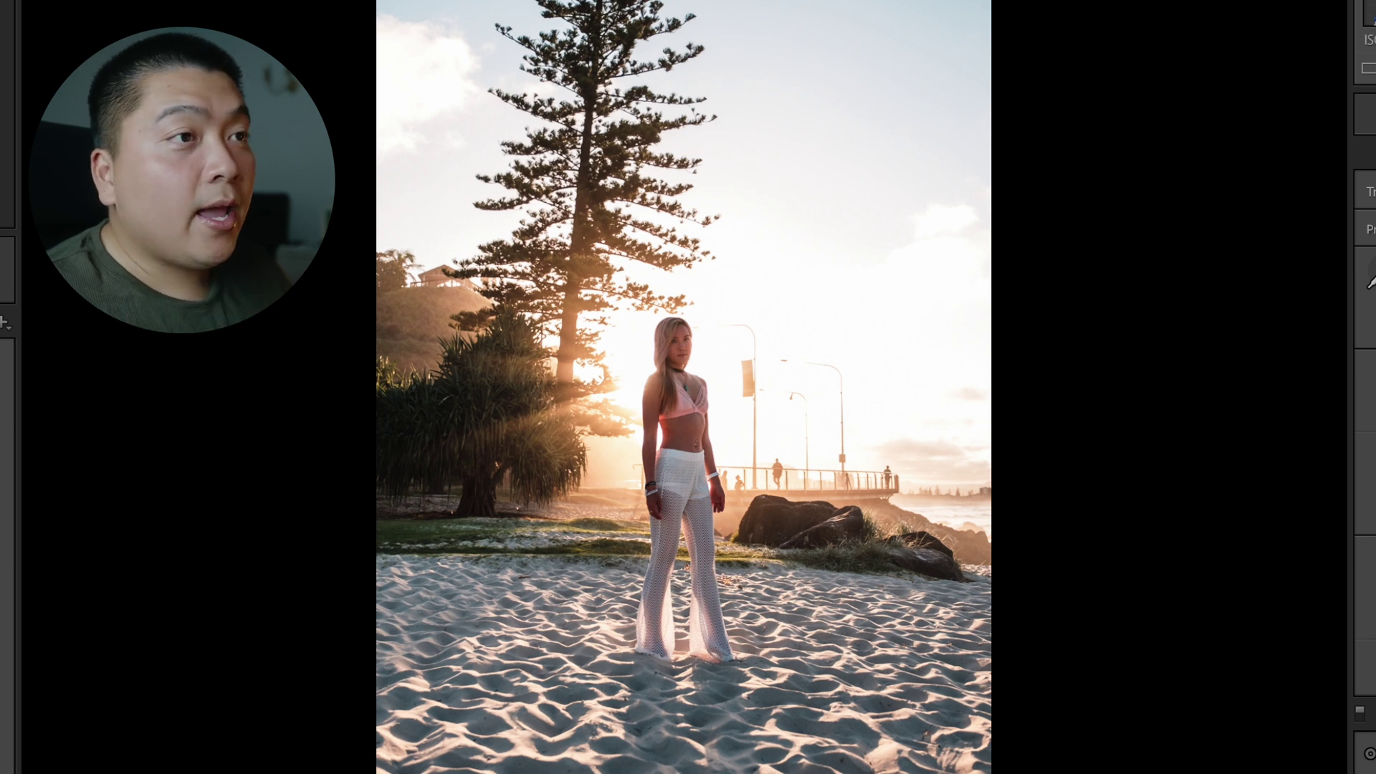
click(1290, 206)
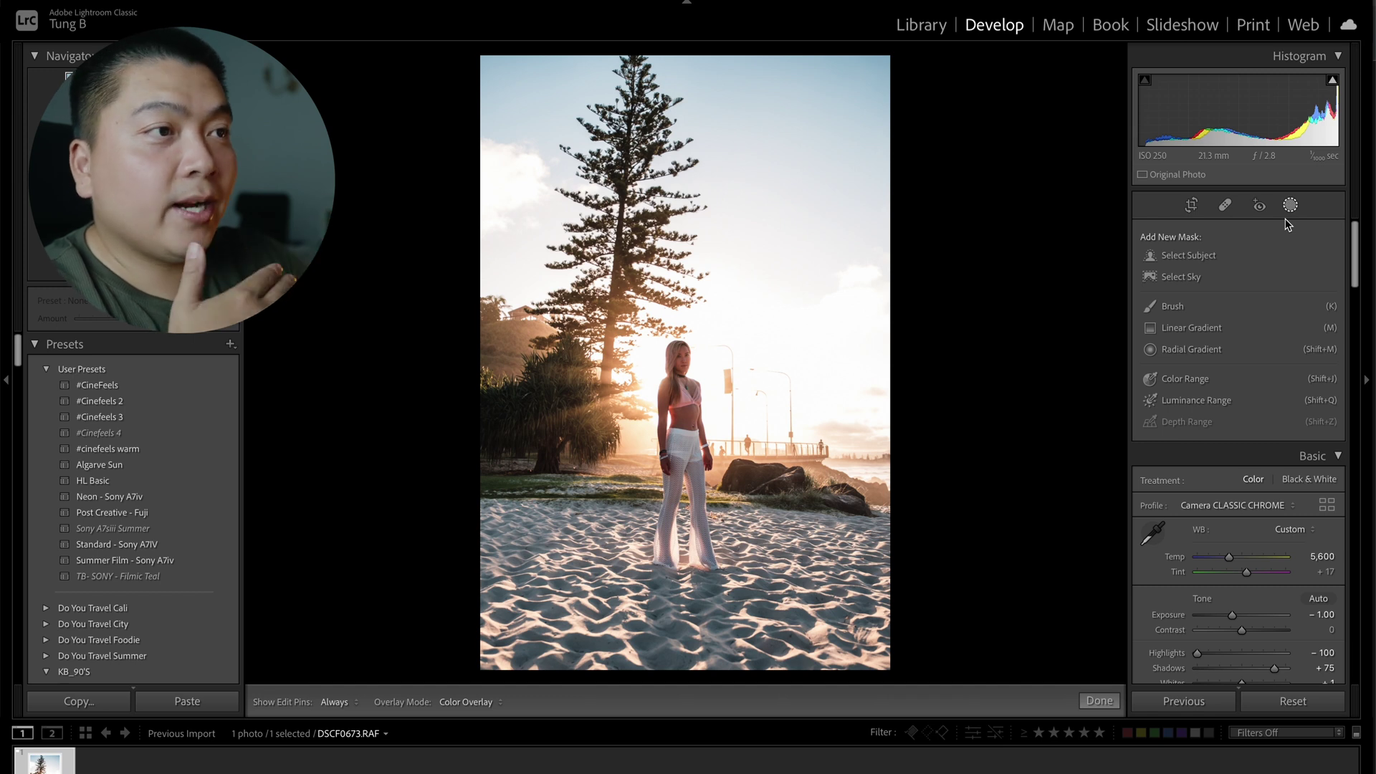
Step: Create a Select Subject mask and toggle its overlay to check coverage
click(1203, 261)
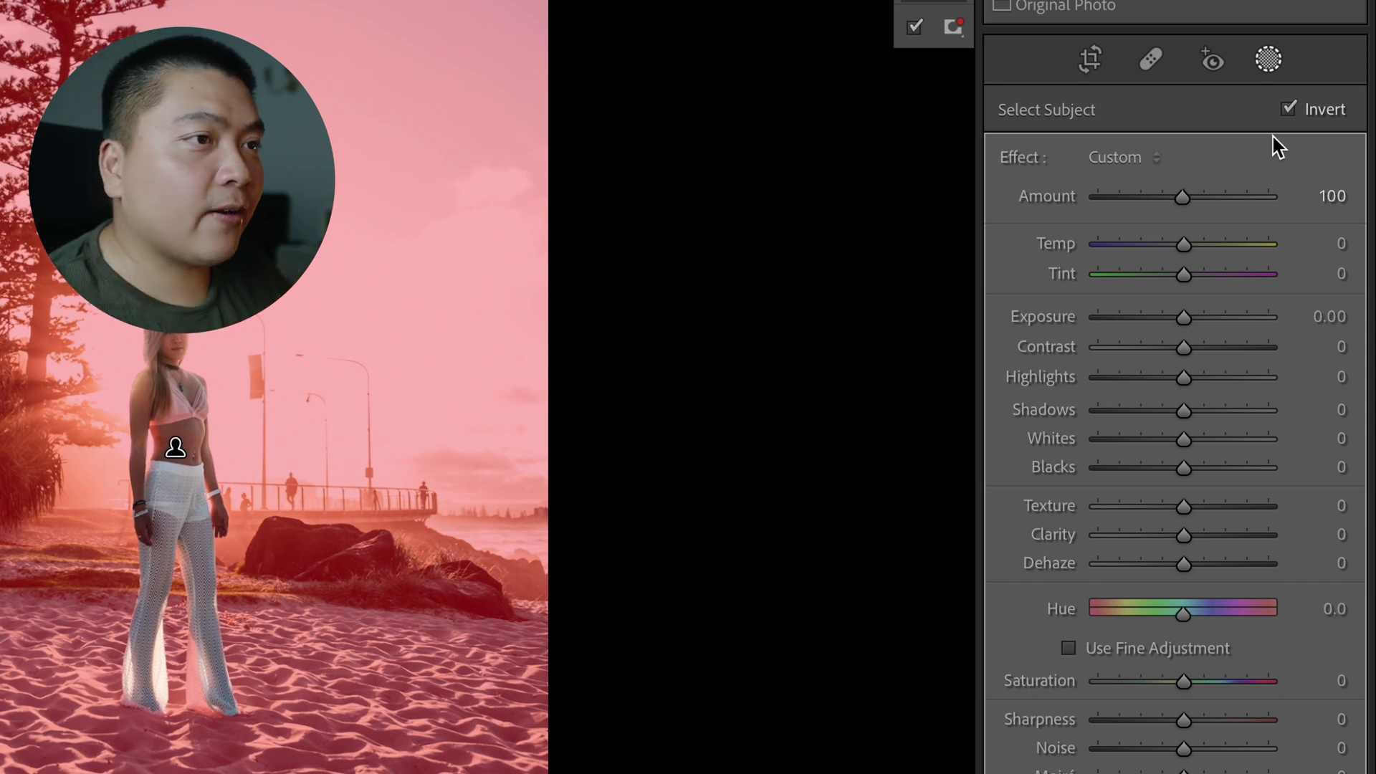
key(o)
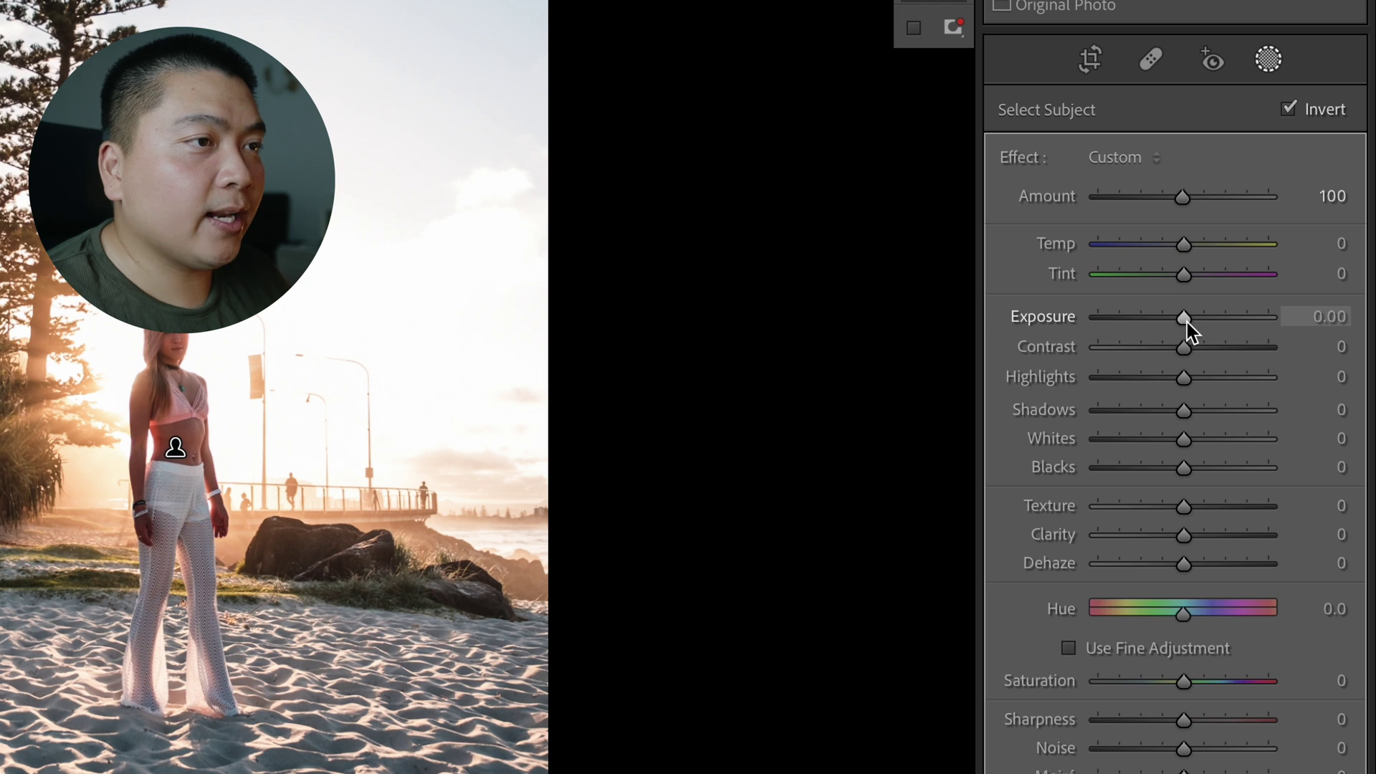
key(o)
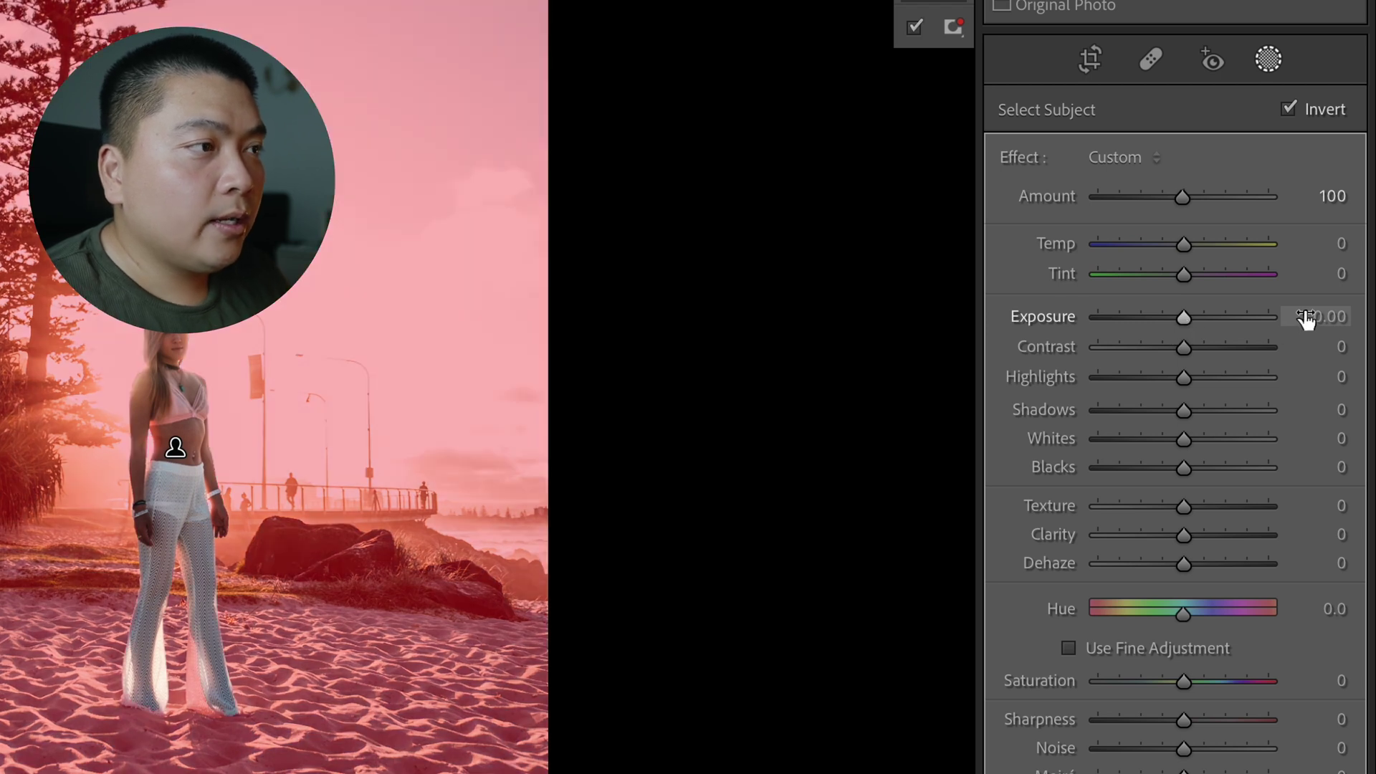
key(o)
key(o)
Step: Set the inverted mask's Exposure to -0.20 and its Hue to -1.4
click(1343, 314)
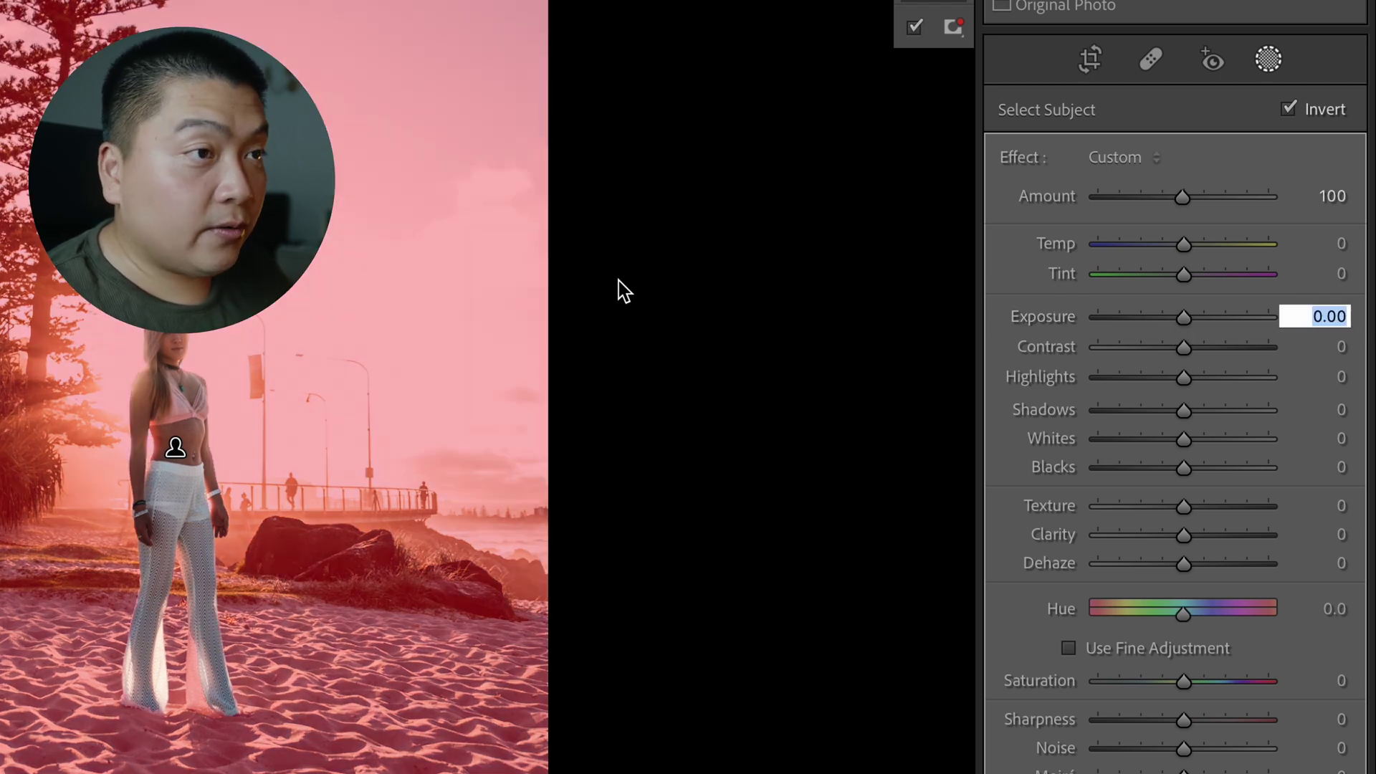
text(o-0.1)
key(Return)
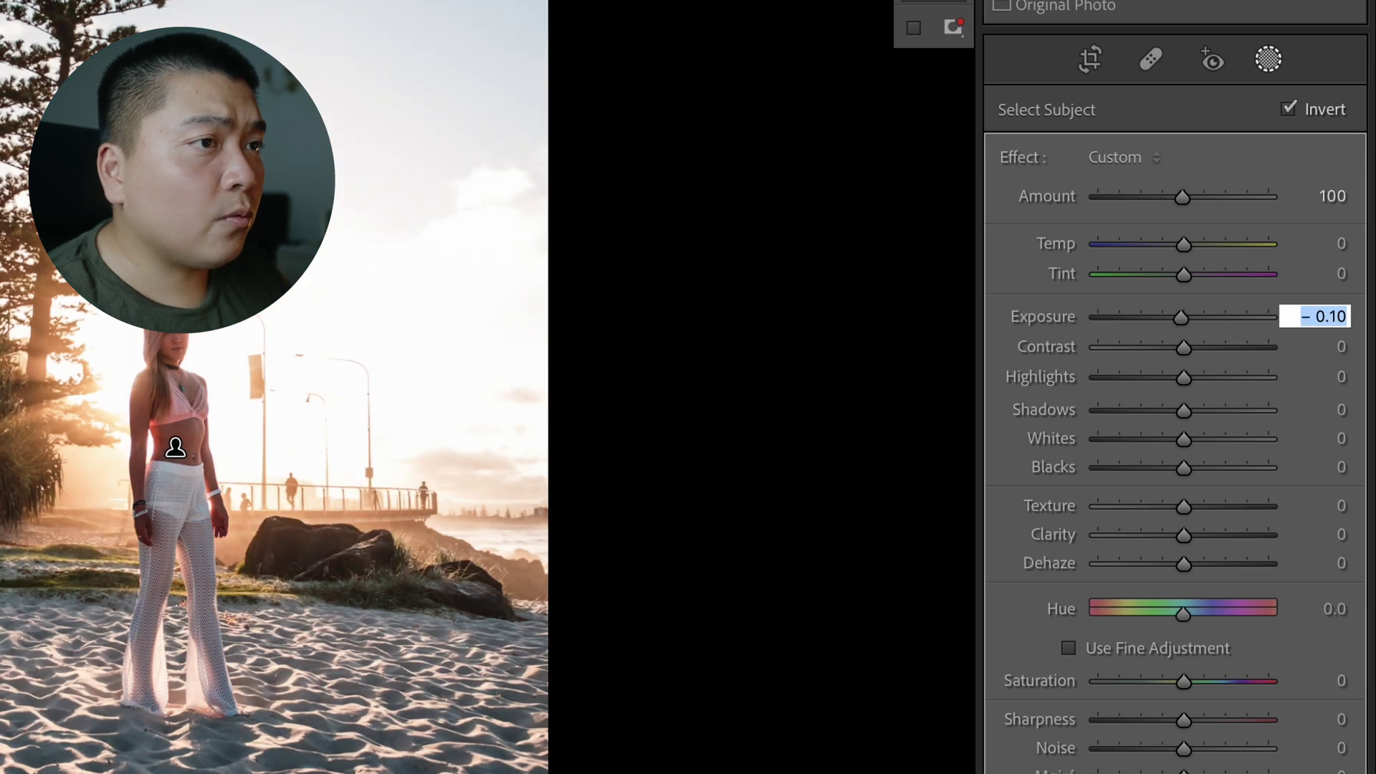
key(Down)
key(Down)
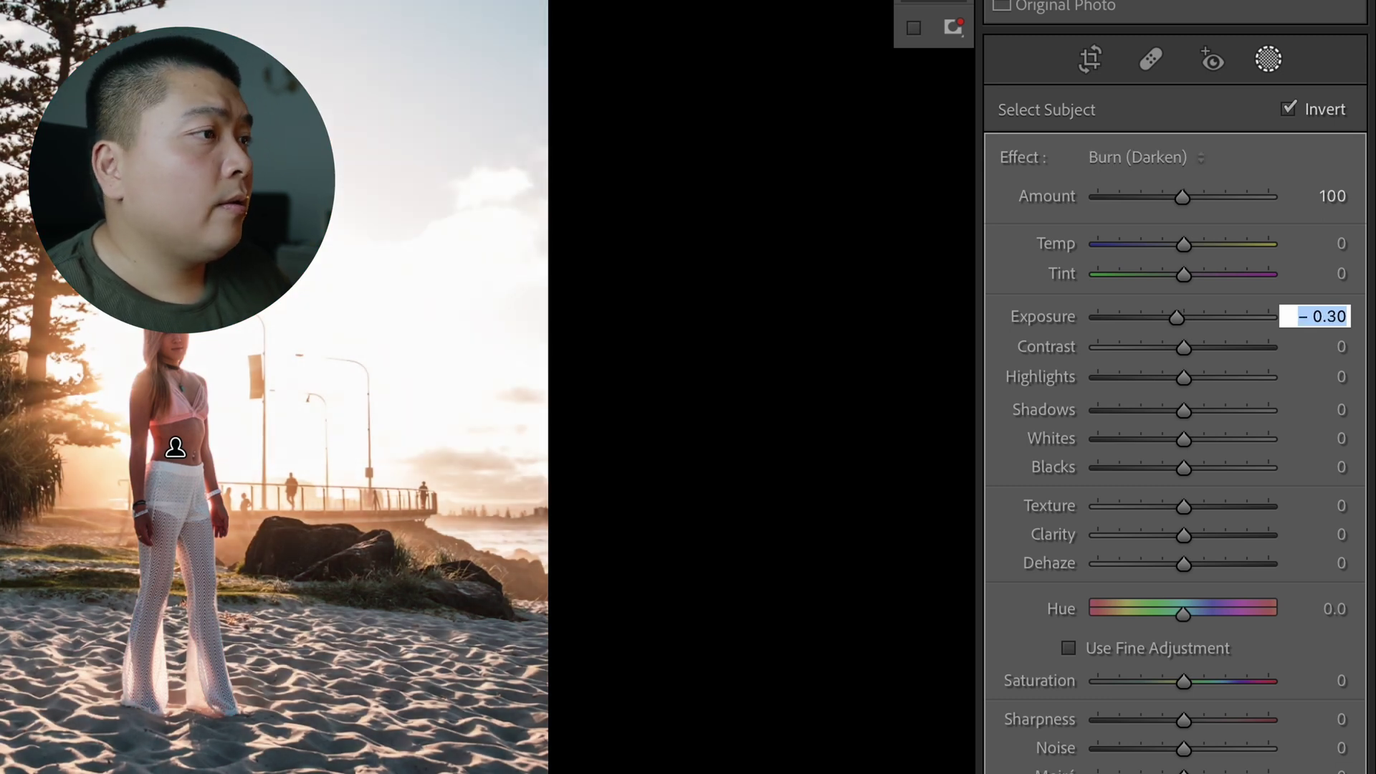
key(Up)
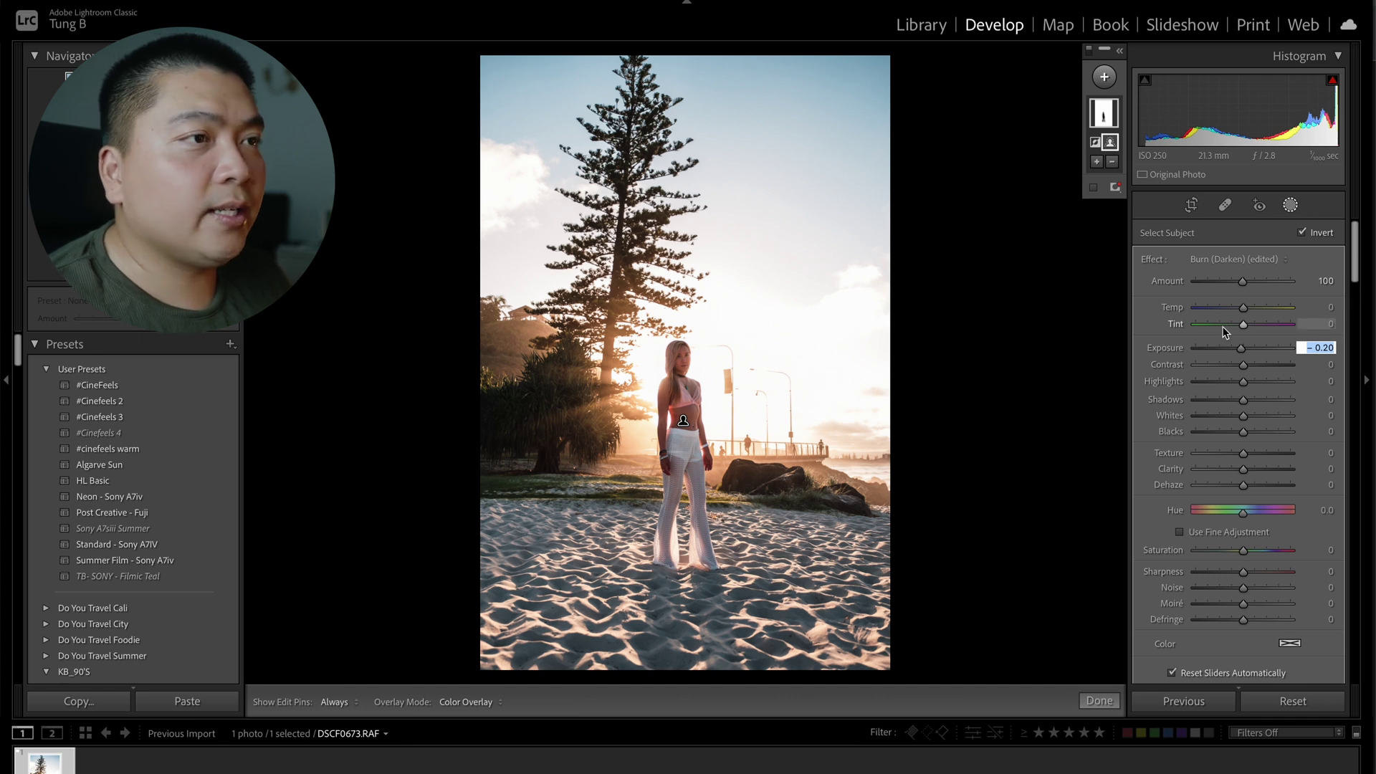
mouse_move(1247, 516)
mouse_down()
mouse_move(1181, 522)
mouse_move(1243, 523)
mouse_up()
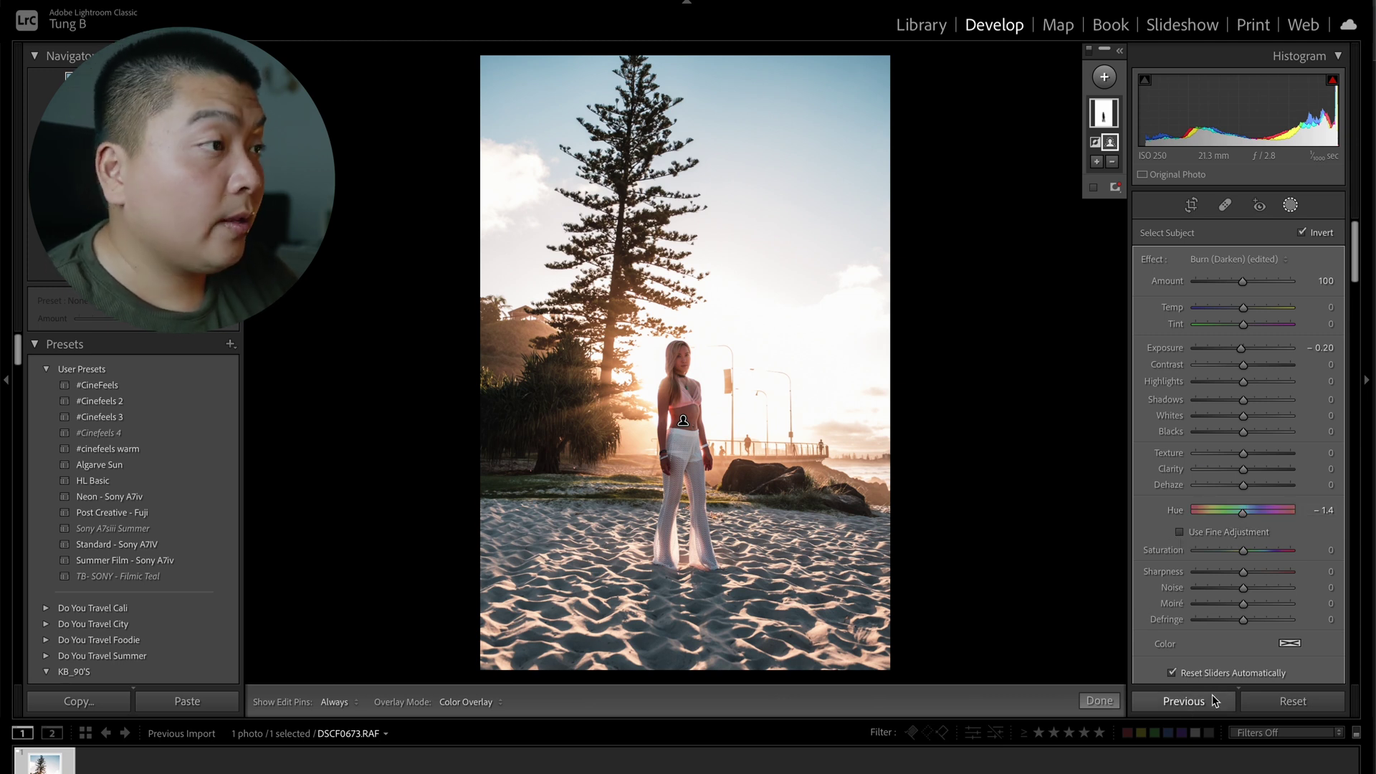
Step: Compare the photo before and after edits, then close and reopen the masking tools
key(backslash)
key(backslash)
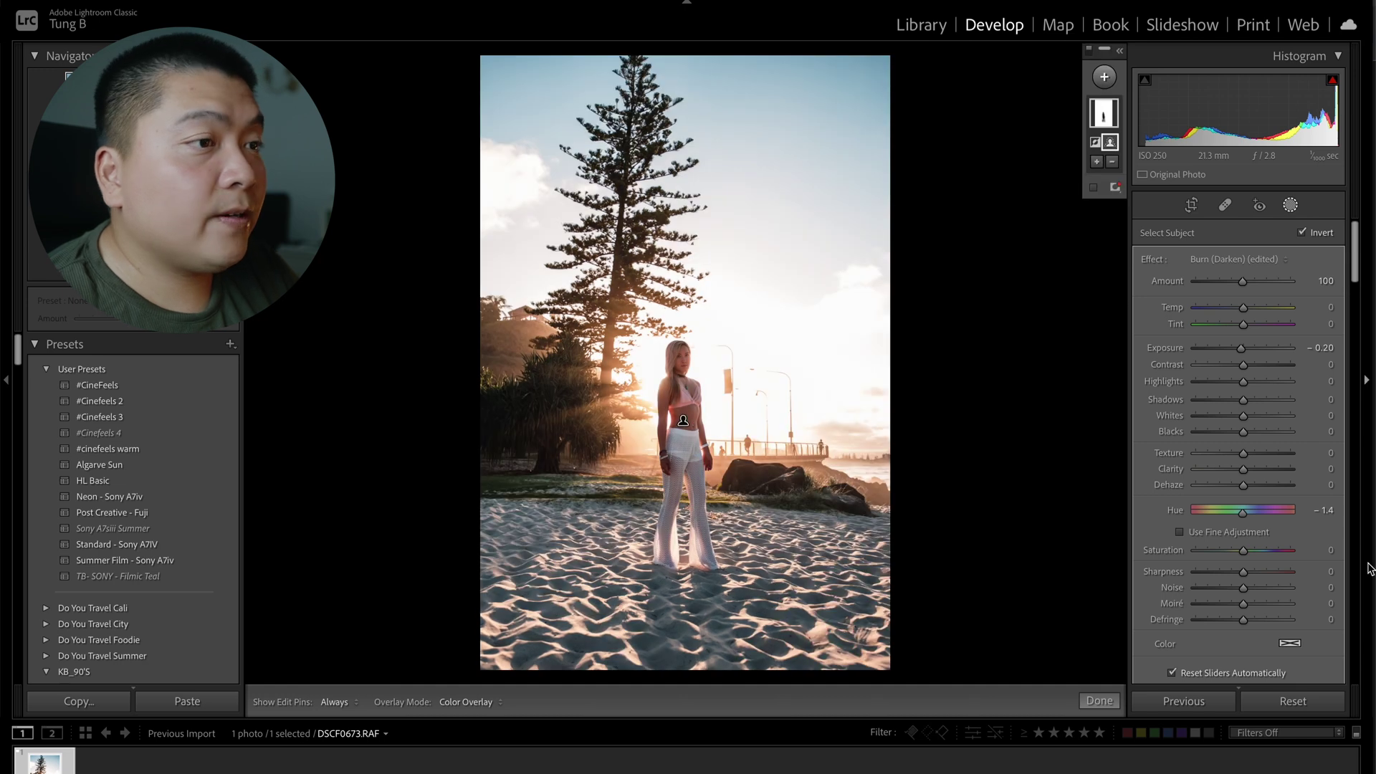
click(1099, 700)
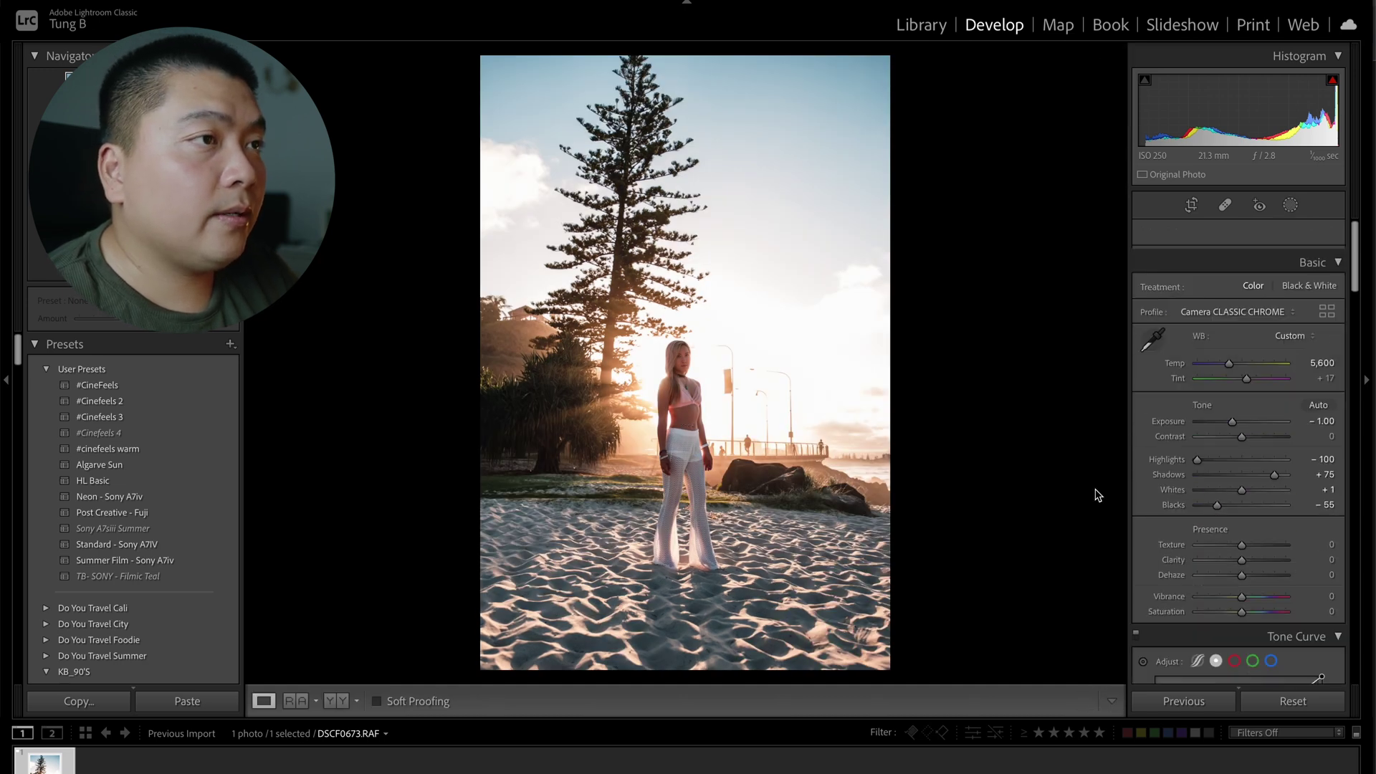
click(1291, 206)
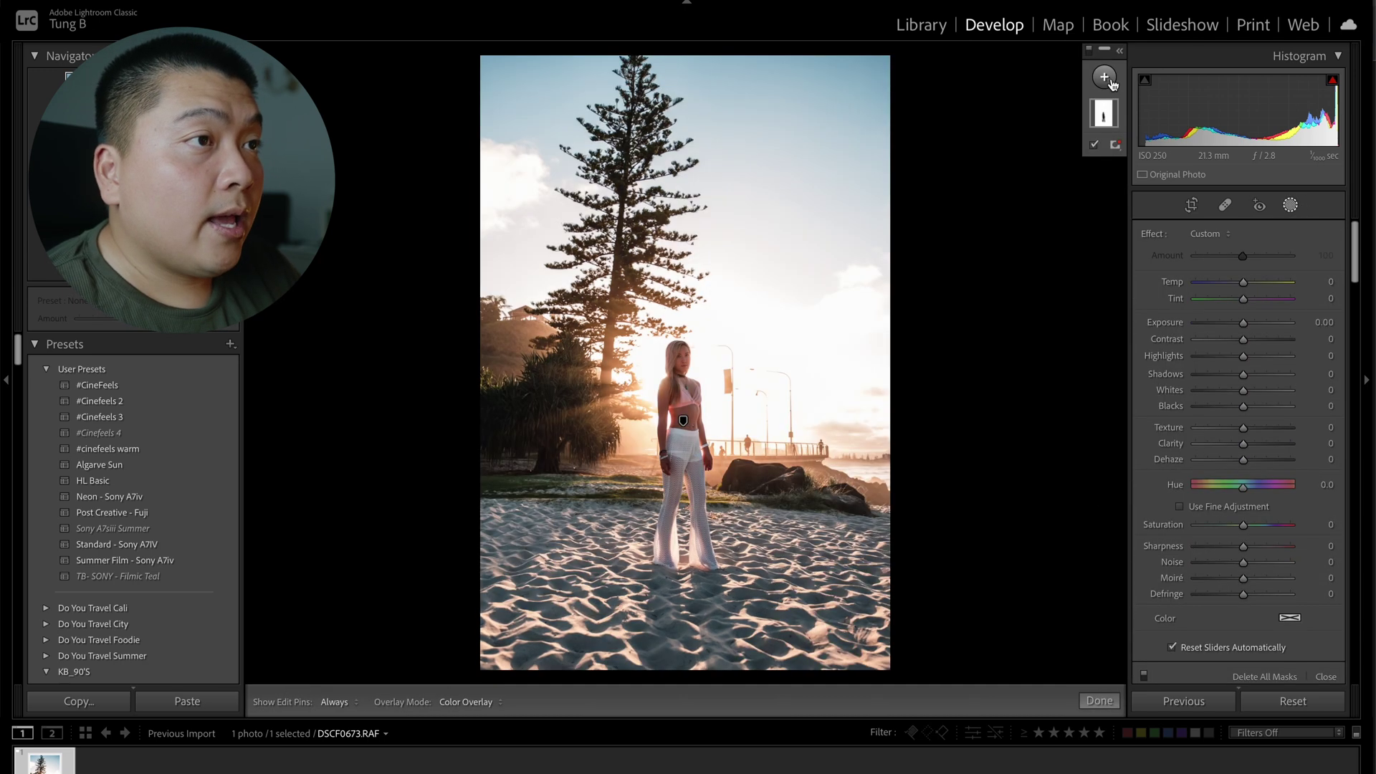
Step: Add a Select Subject mask on the woman and raise its exposure to 0.10
click(1105, 79)
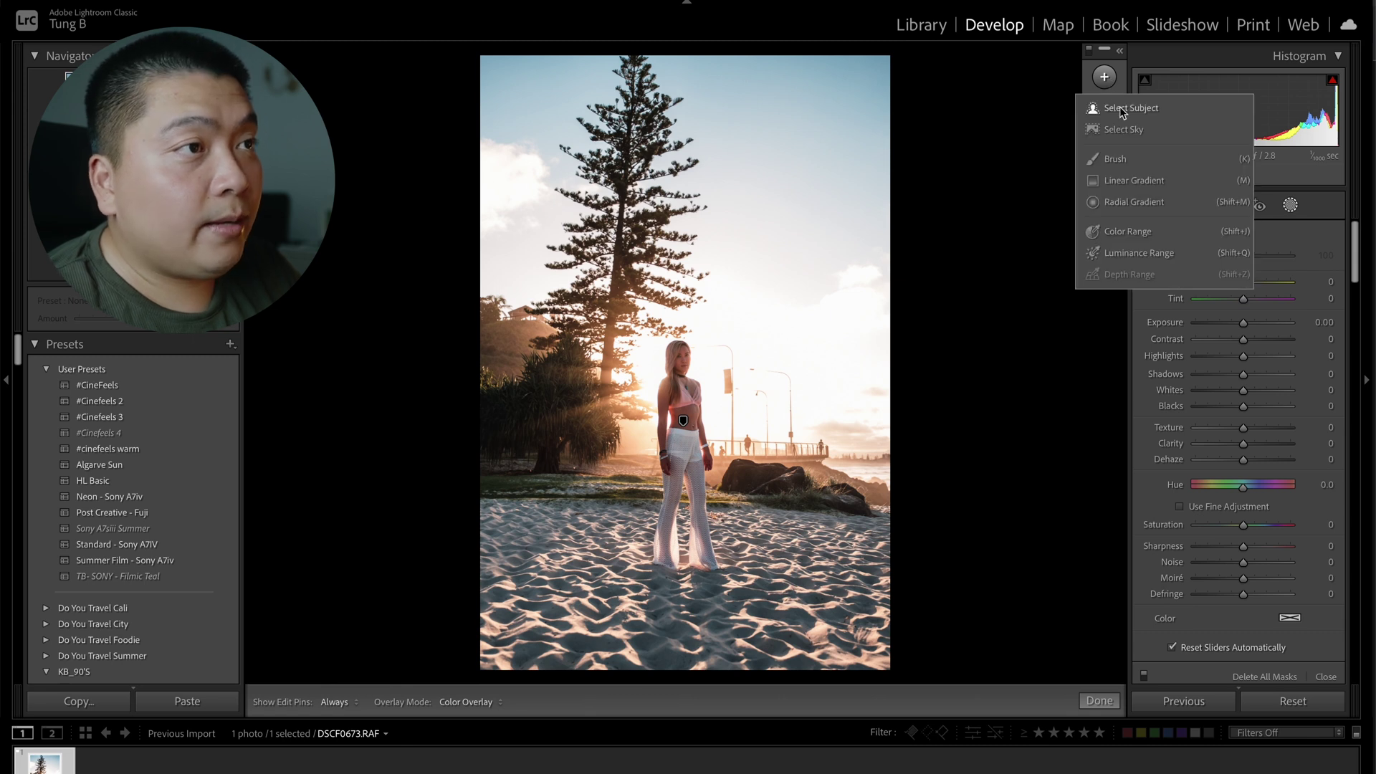
click(1123, 109)
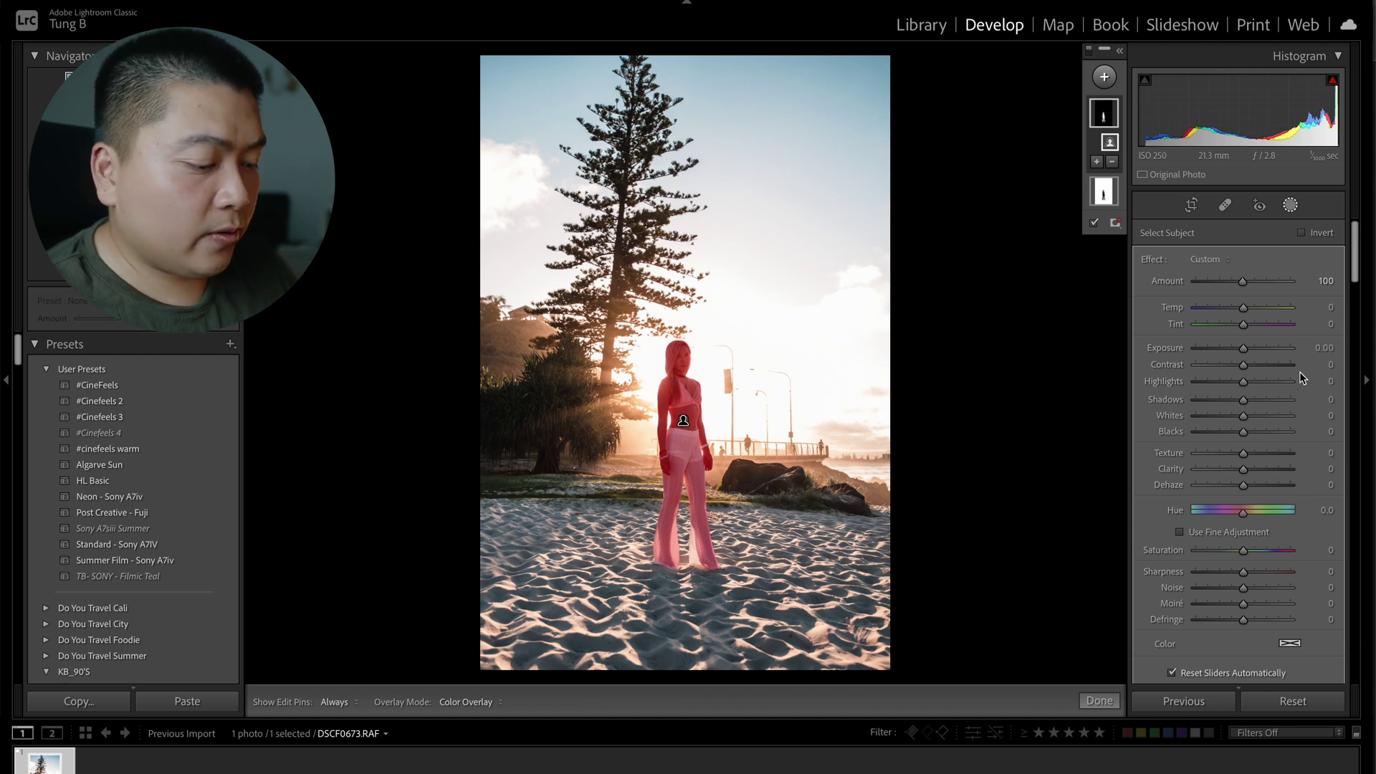
key(o)
key(o)
click(1332, 347)
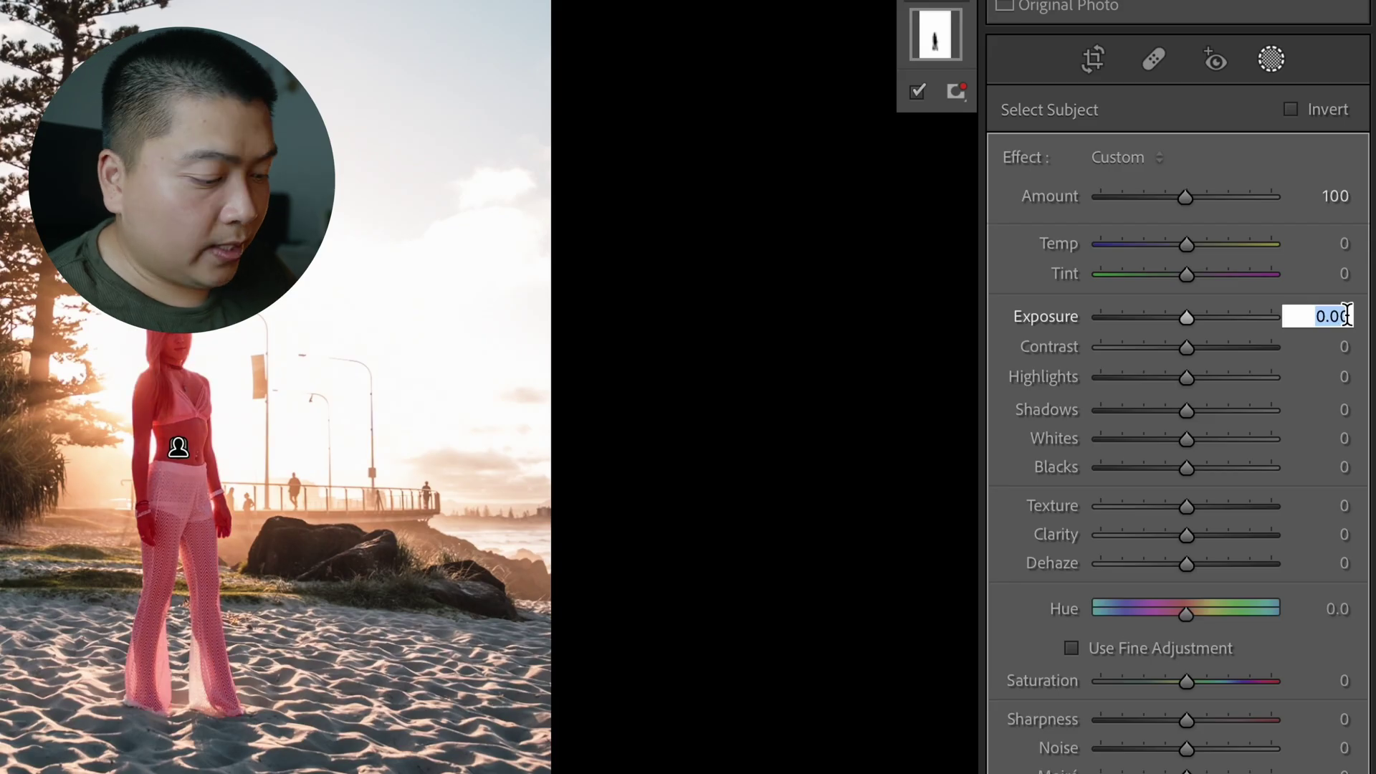
key(o)
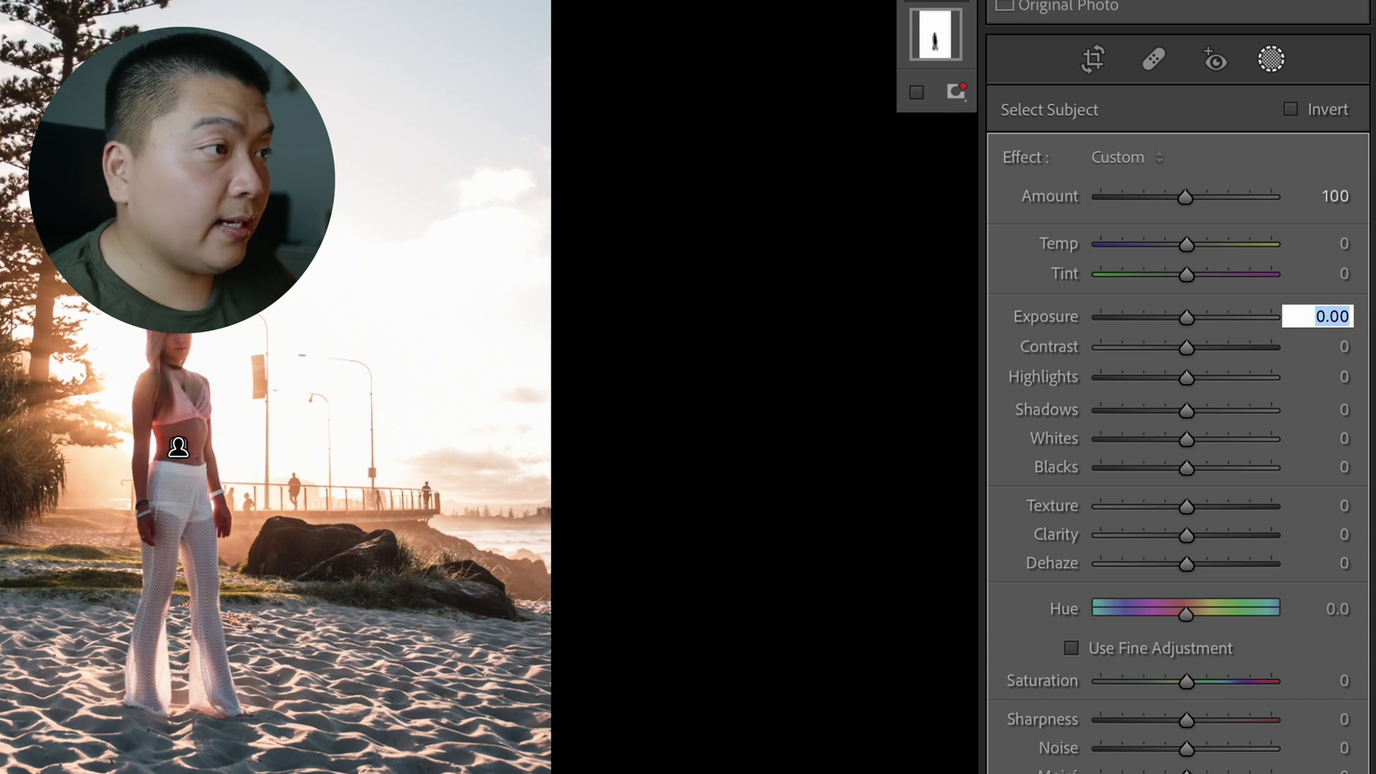
key(Up)
key(Up)
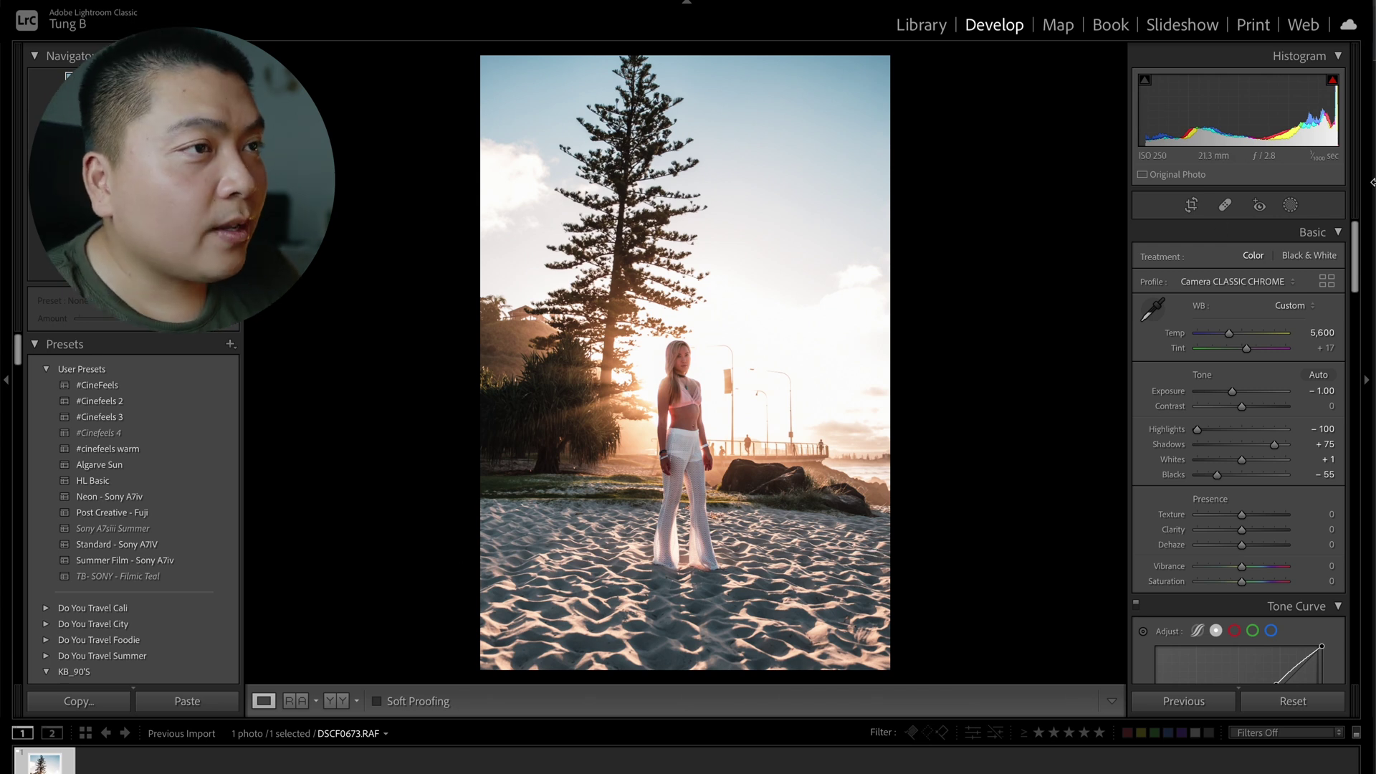
Step: Add a Select Sky mask and cool the sky to Temp -50, Tint -7
click(1291, 207)
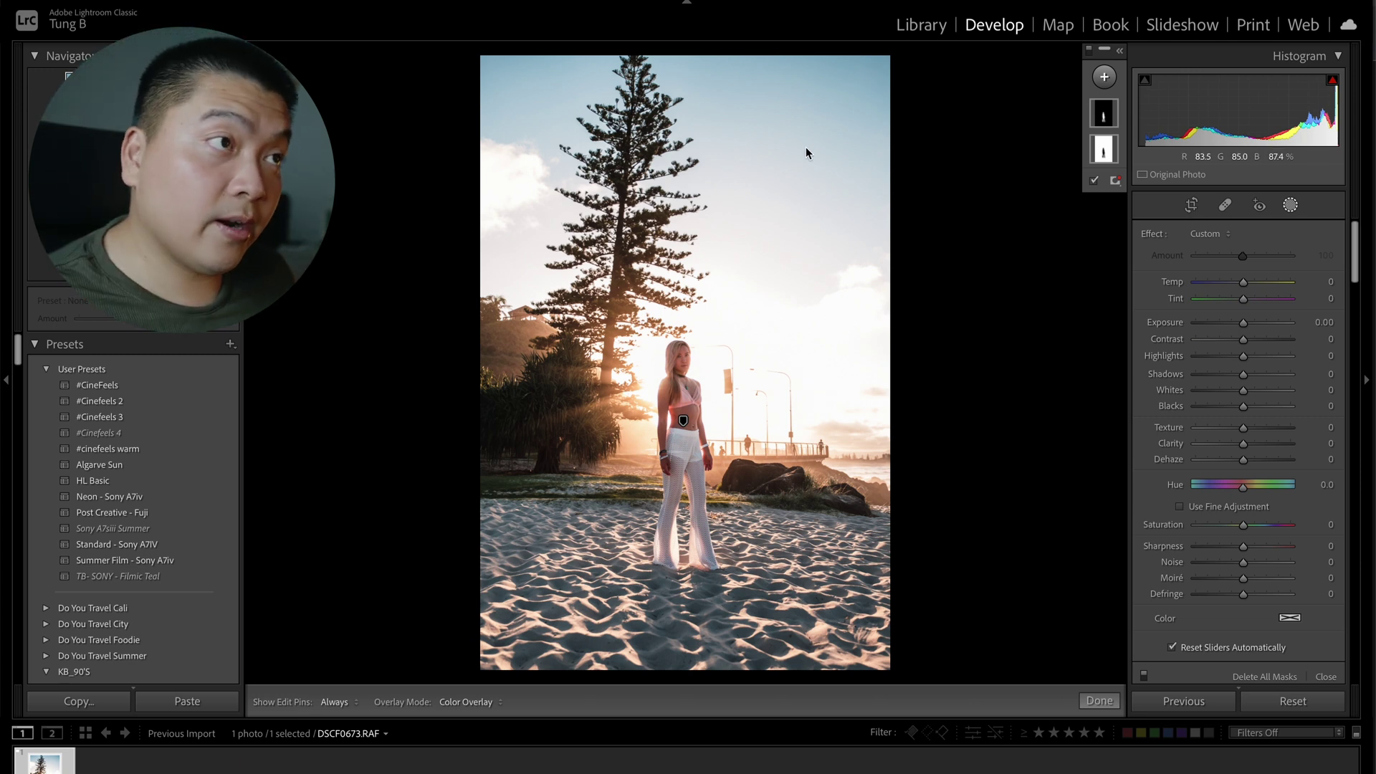
click(1104, 77)
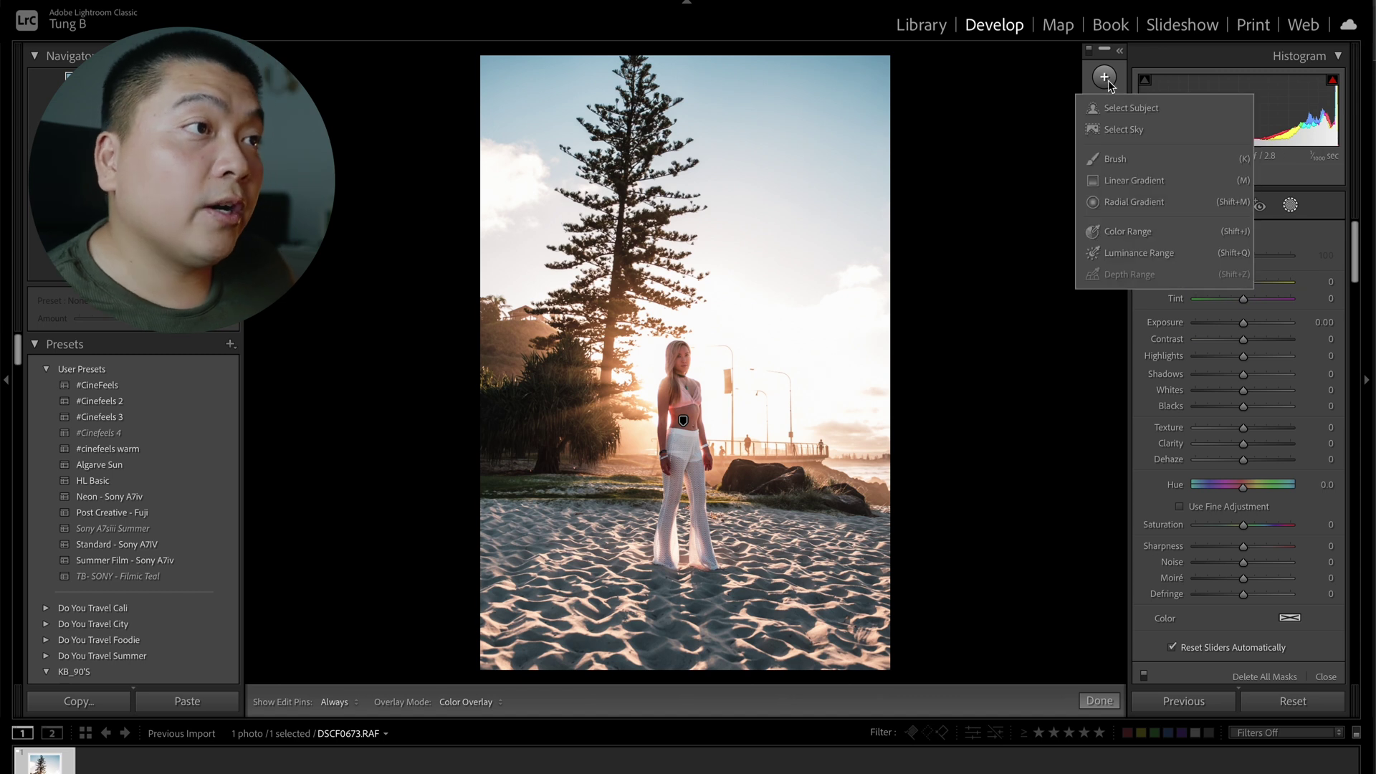
click(1112, 129)
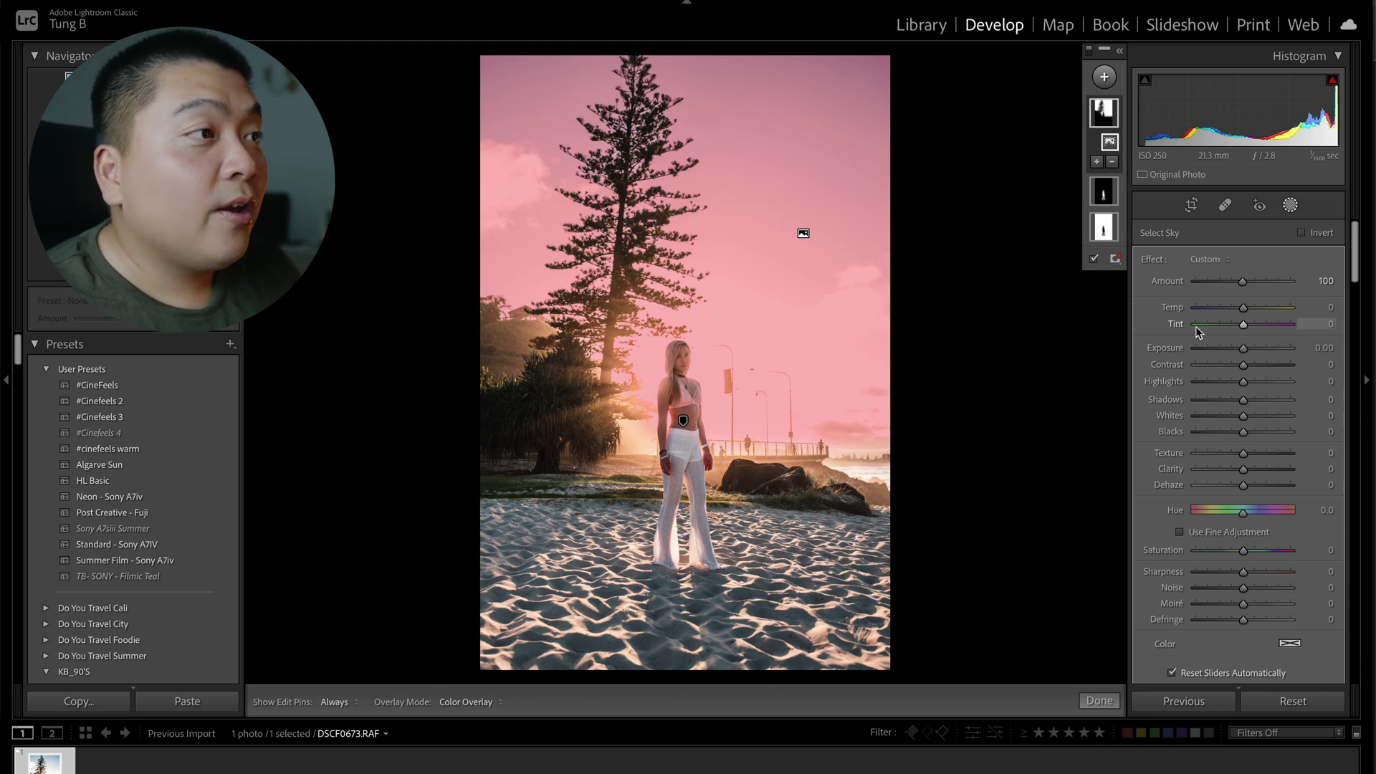
key(o)
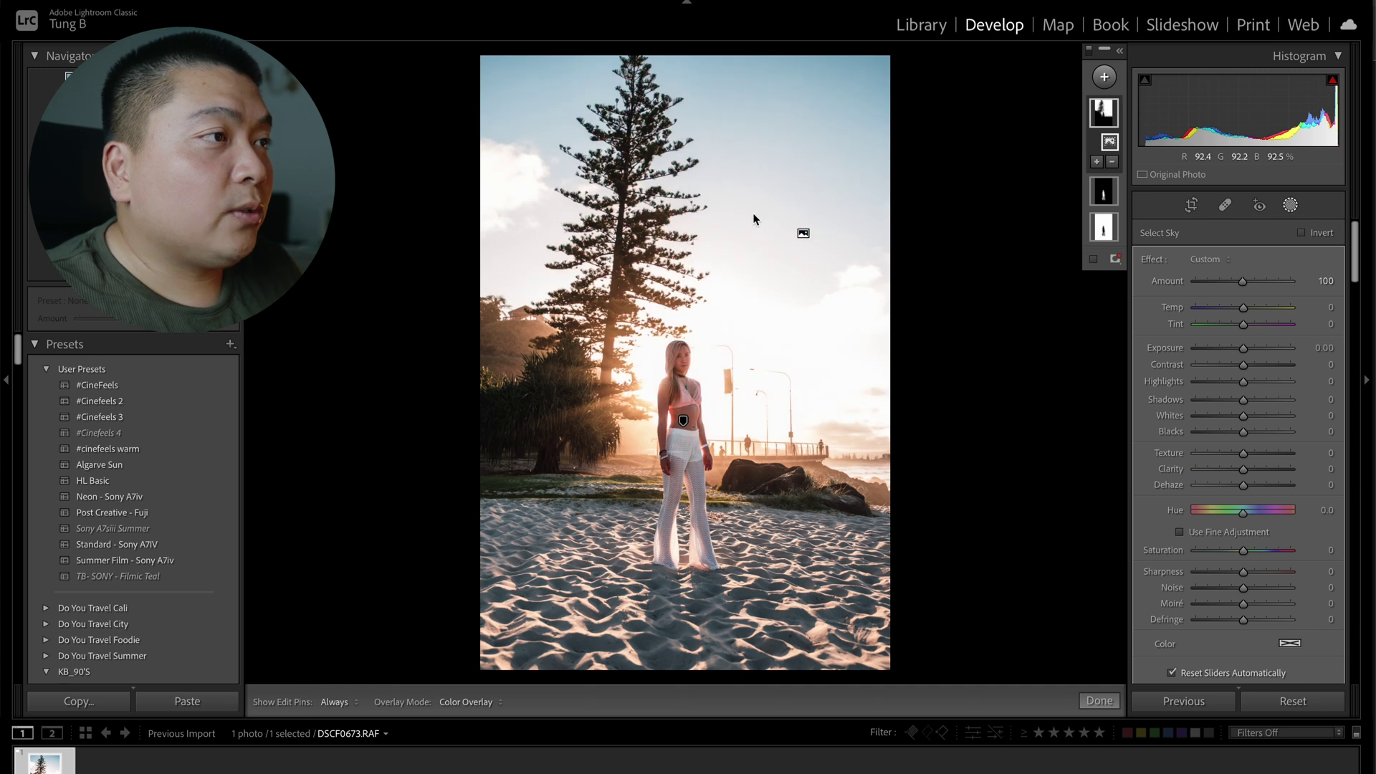
mouse_move(1246, 310)
mouse_down()
mouse_move(1220, 311)
mouse_move(1239, 325)
mouse_up()
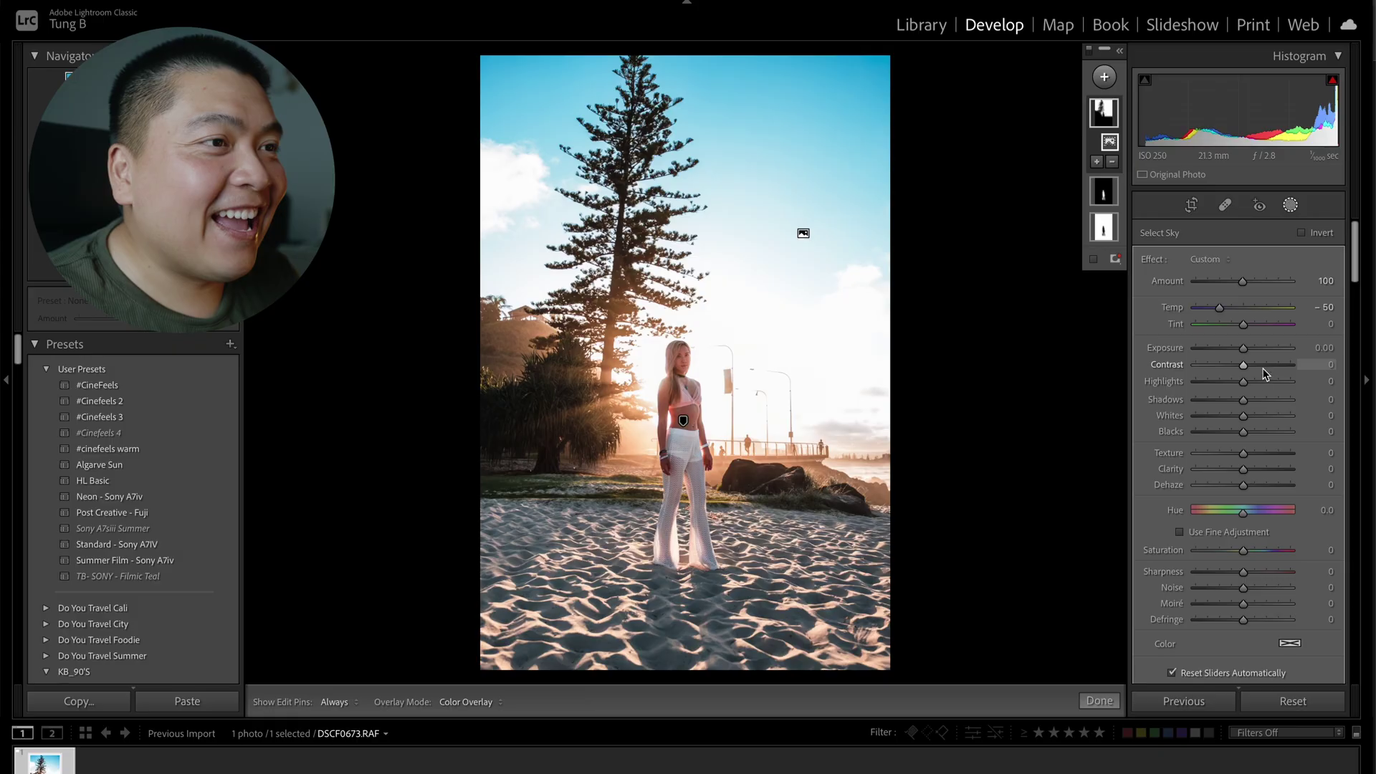
Step: Test, reset, then set the sky mask's Highlights to -100
drag(1287, 381, 1165, 375)
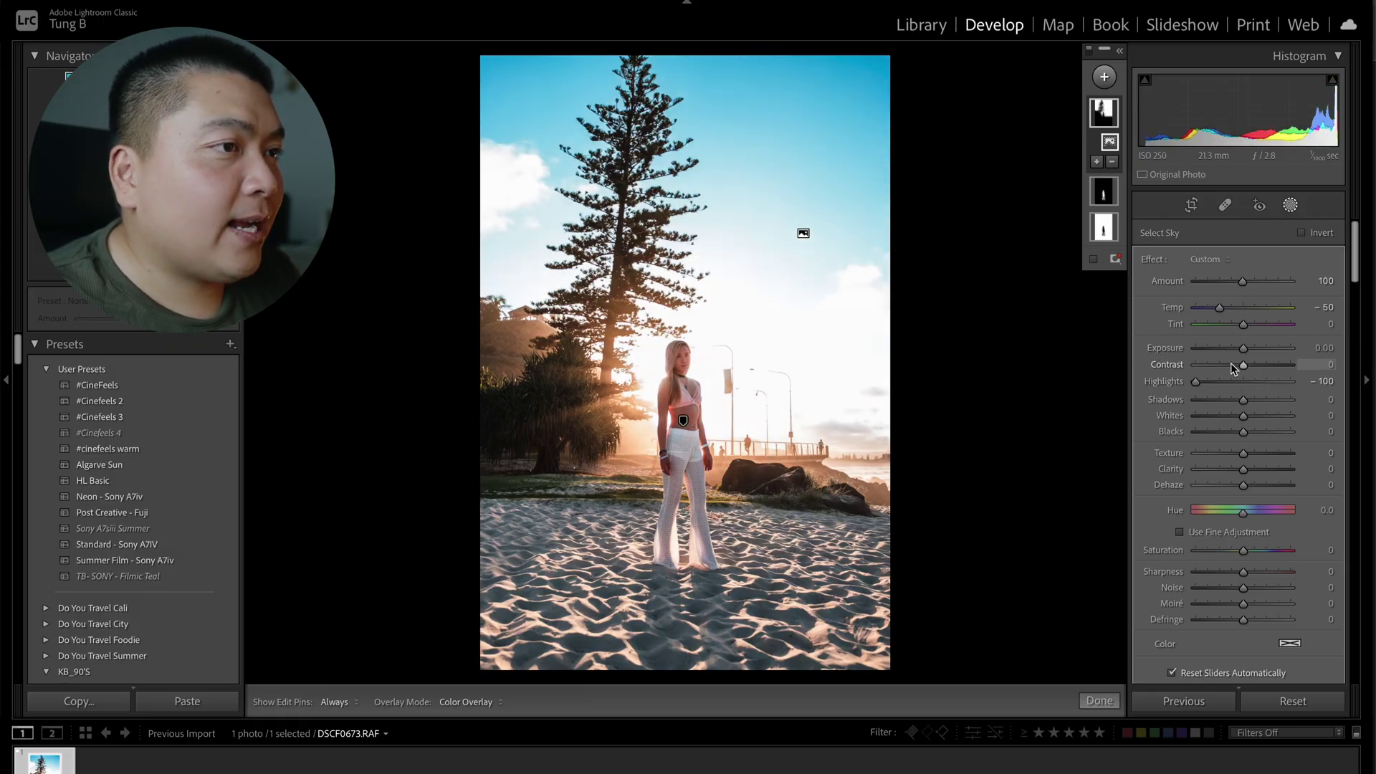
double_click(1198, 381)
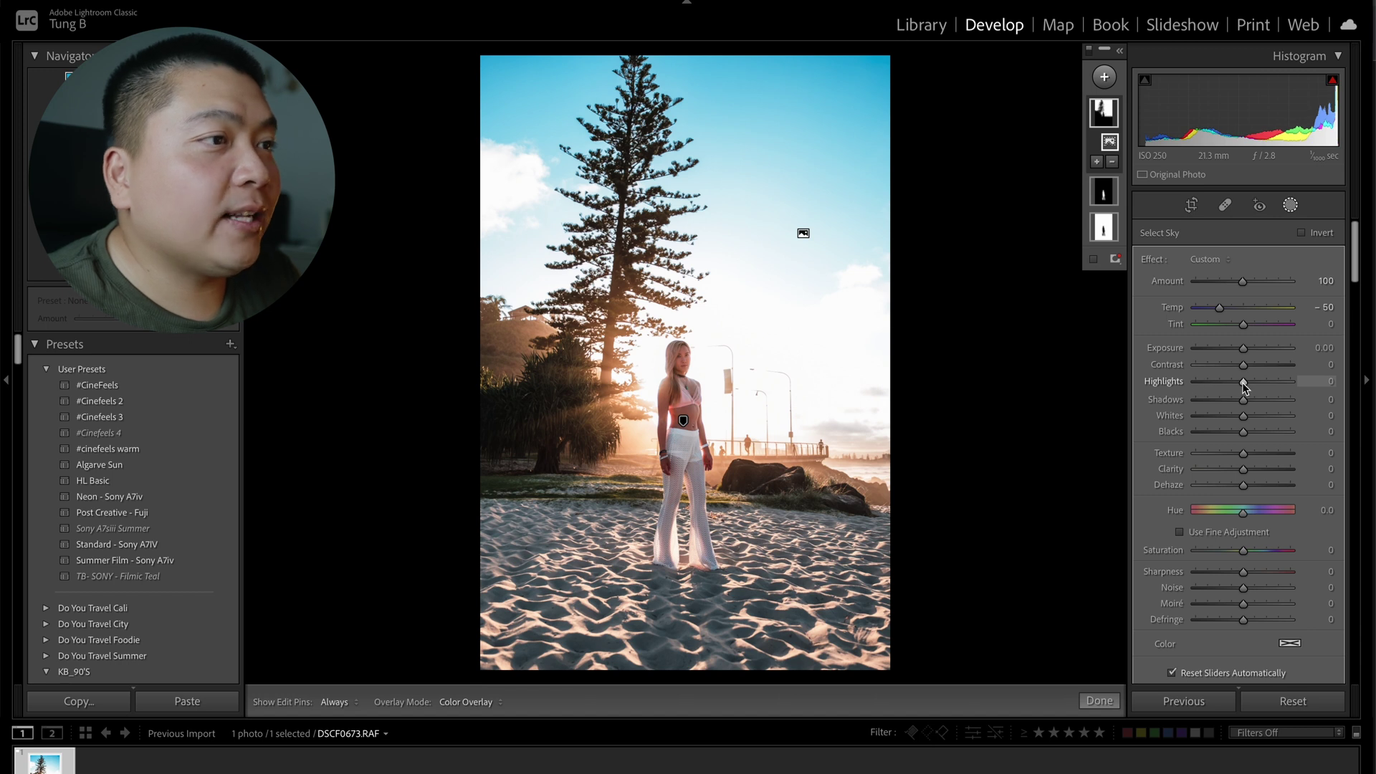
drag(1243, 381, 1055, 385)
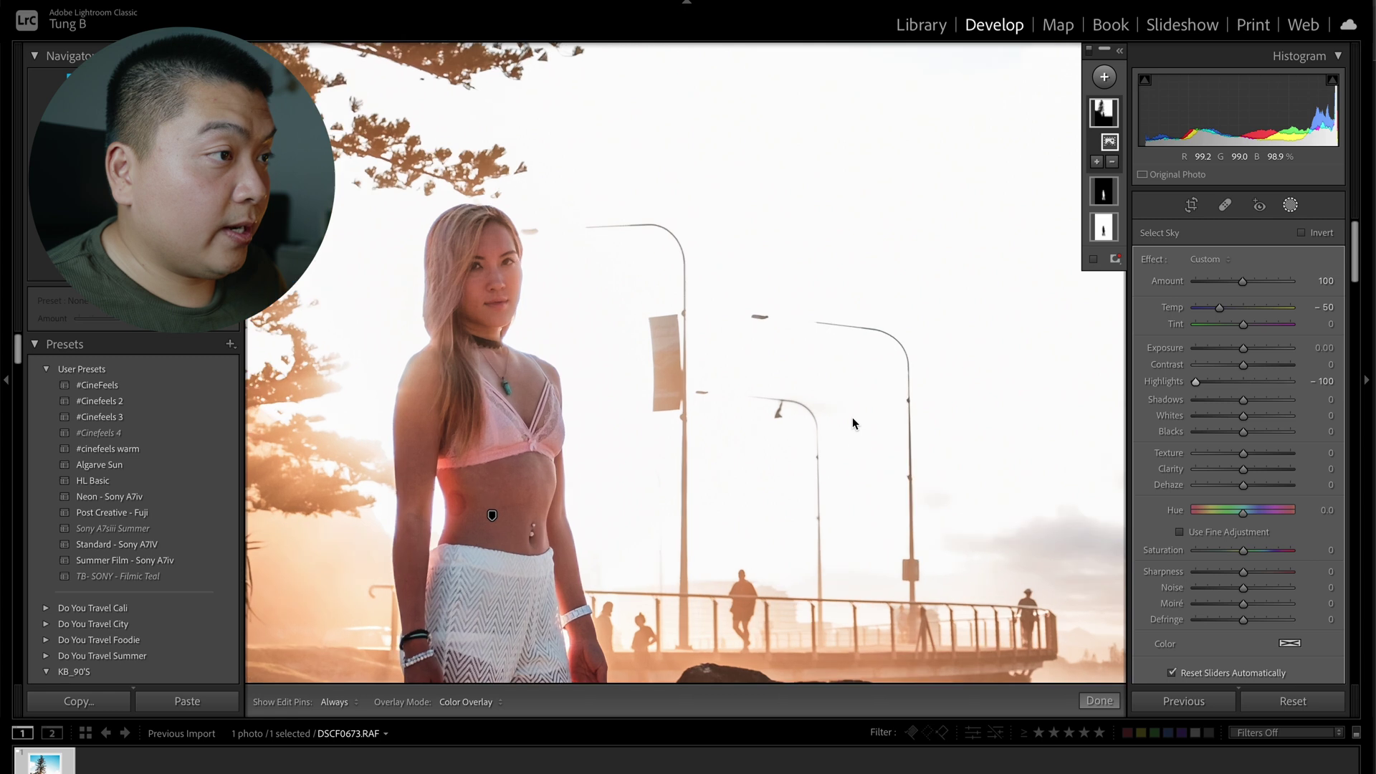
Step: Zoom in on the pier and rocks, compare with Highlights reset, then restore -100
click(845, 427)
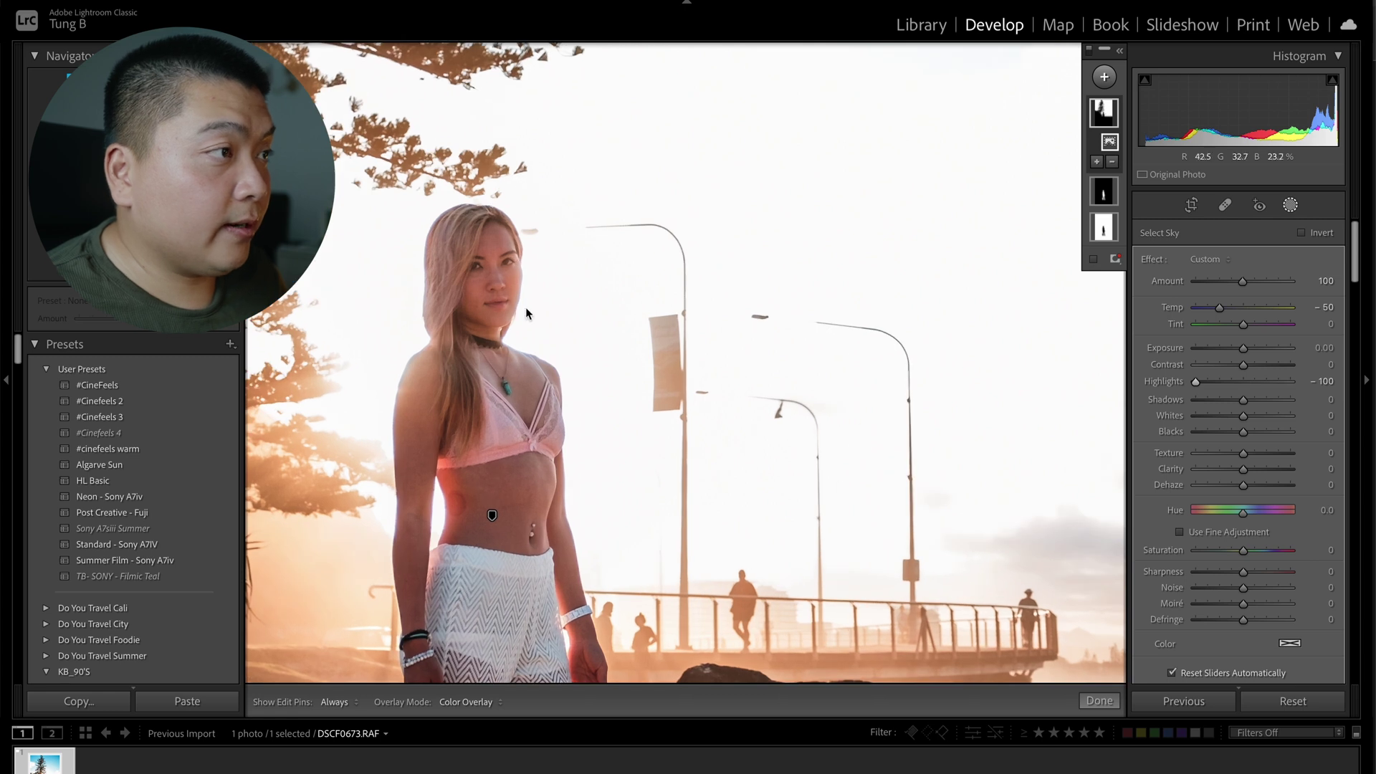
drag(1073, 573, 794, 480)
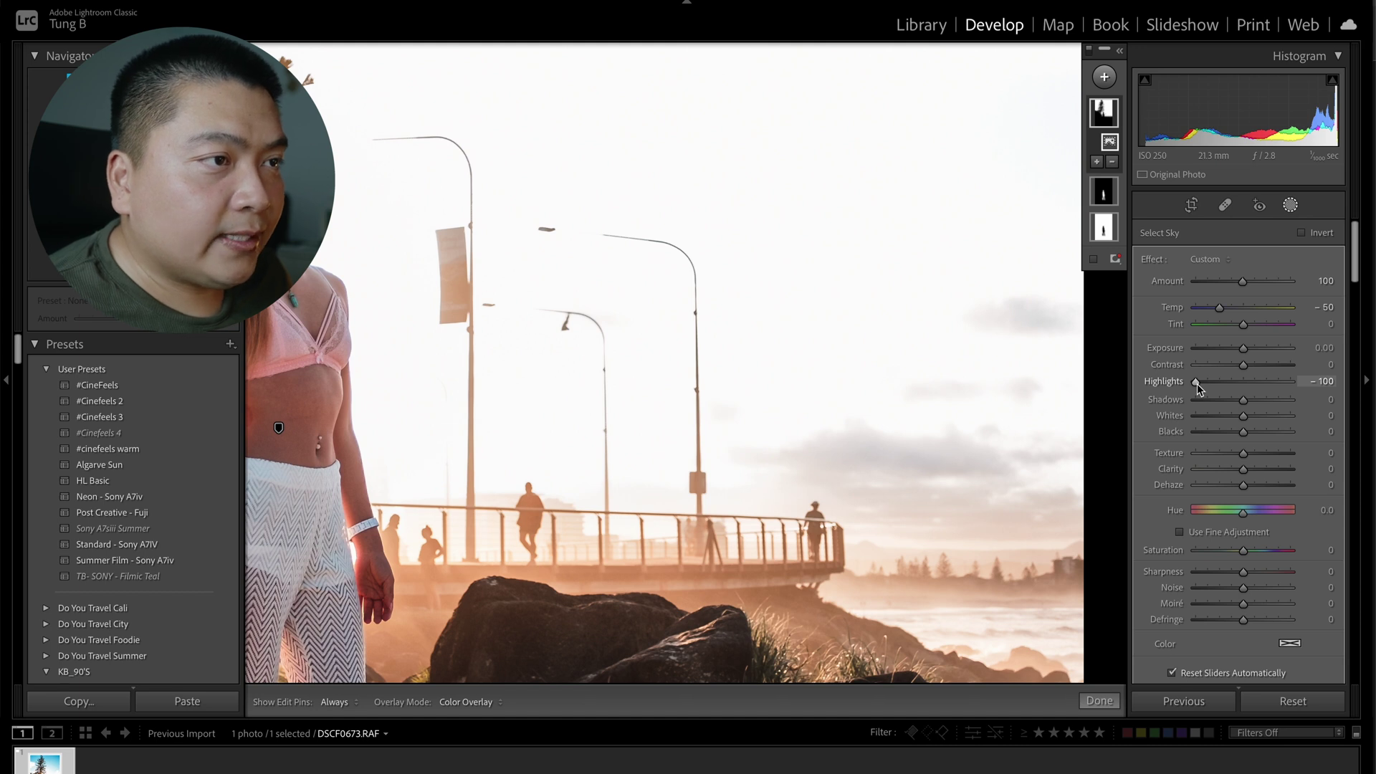
double_click(1197, 384)
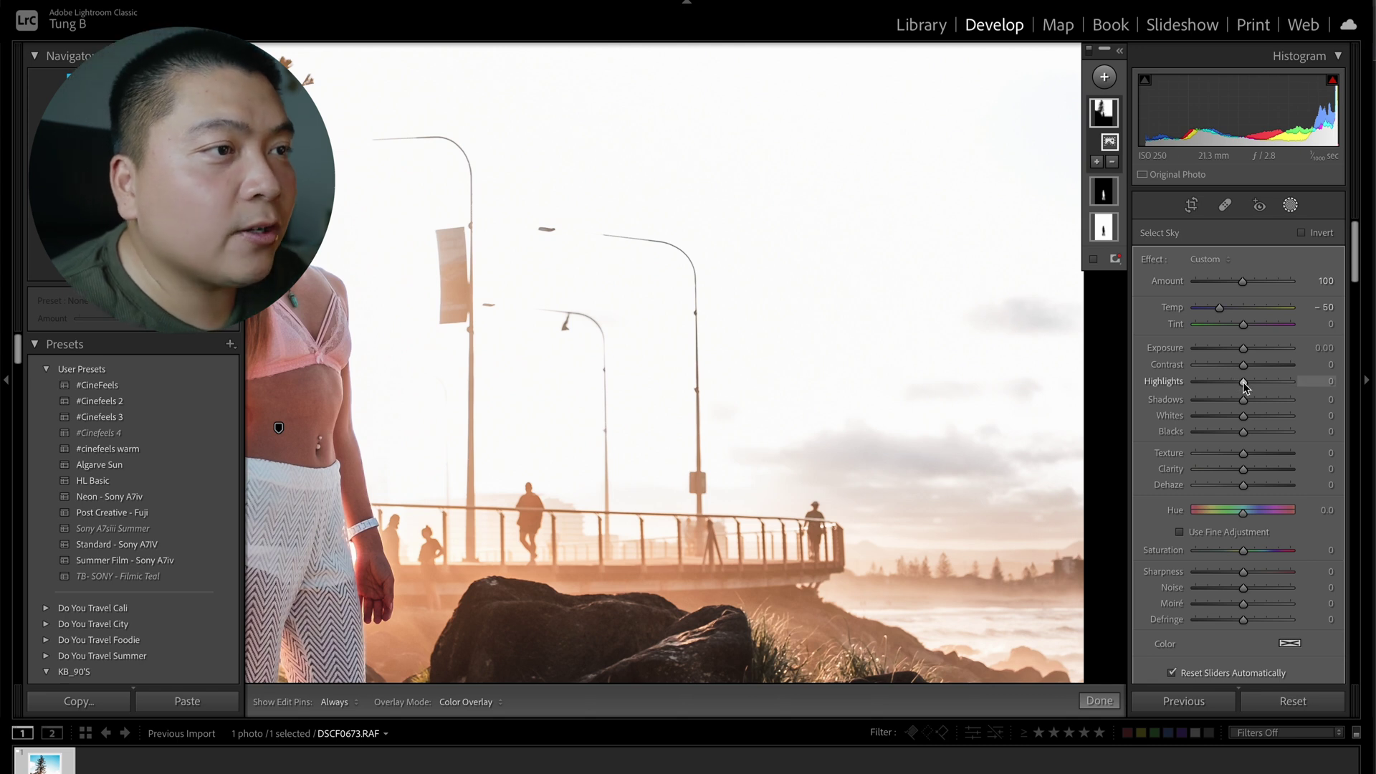
drag(1245, 385, 1039, 387)
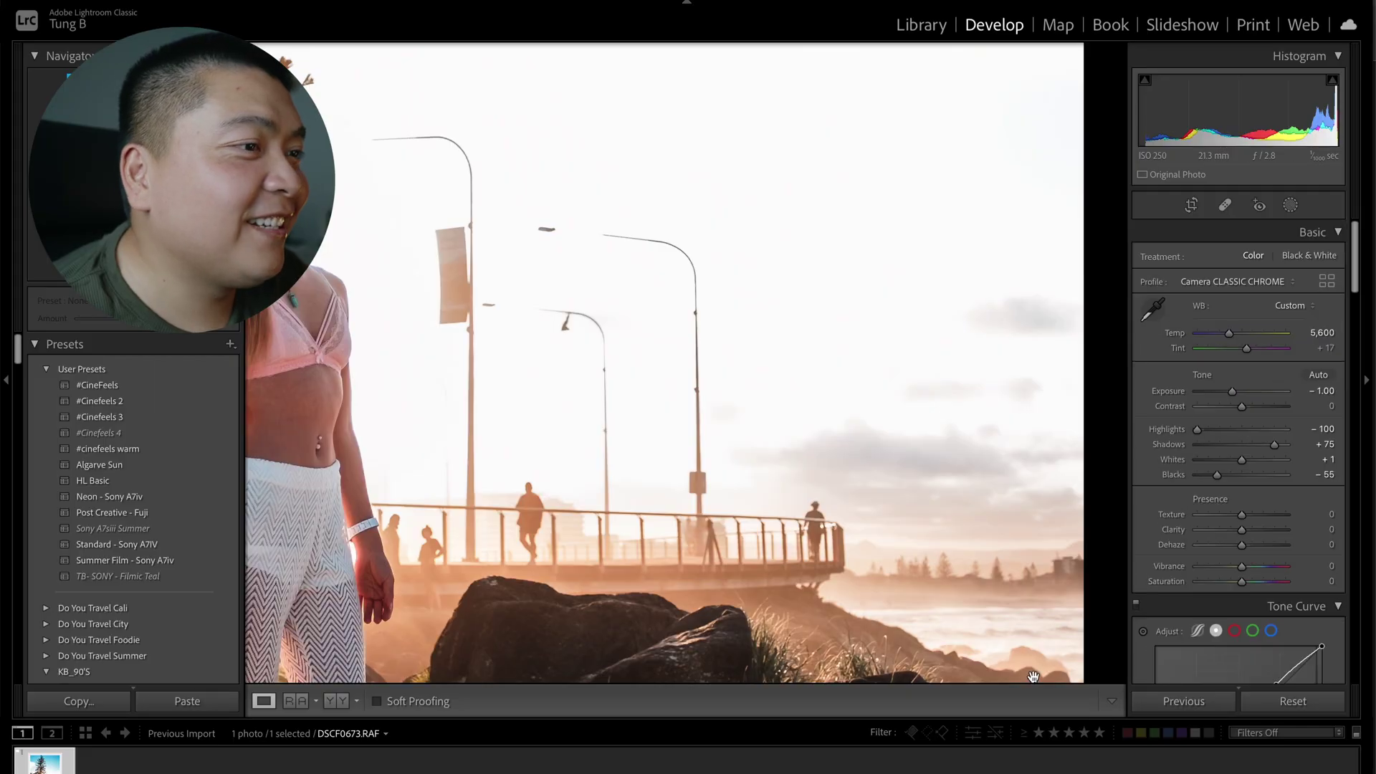
Step: Fit the photo and set global Contrast +6, Clarity +9 and Vibrance +11
click(824, 392)
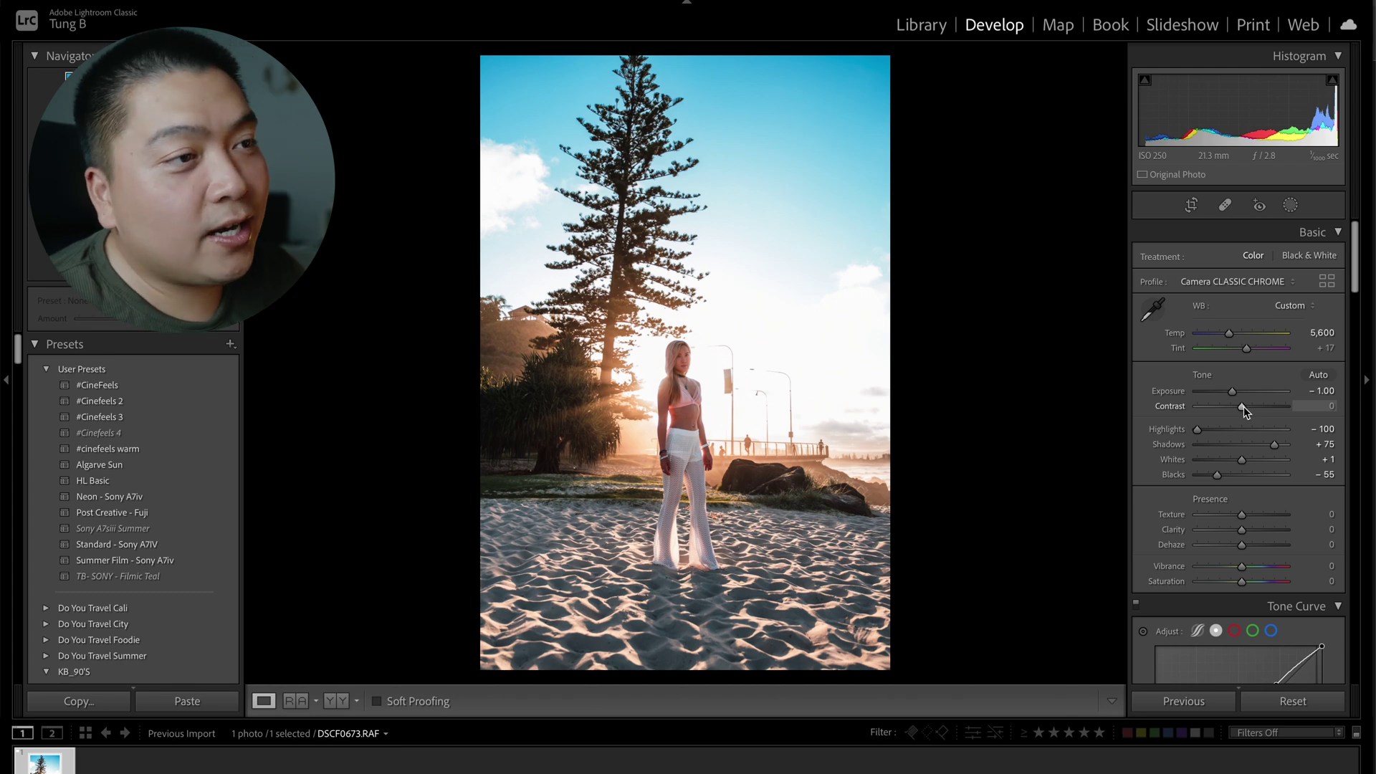
drag(1245, 406, 1246, 407)
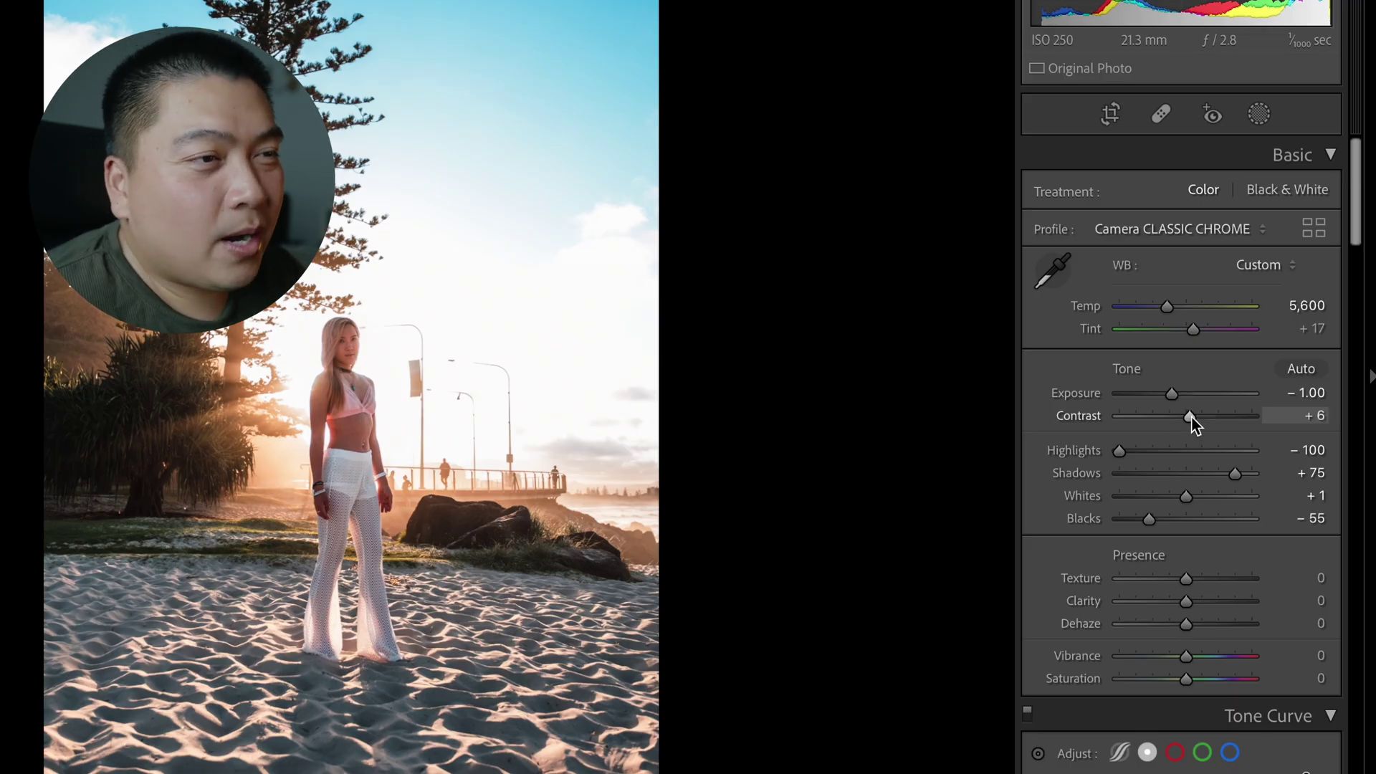
drag(1190, 604, 1196, 607)
drag(1188, 657, 1194, 665)
scroll(1195, 665, down, 5)
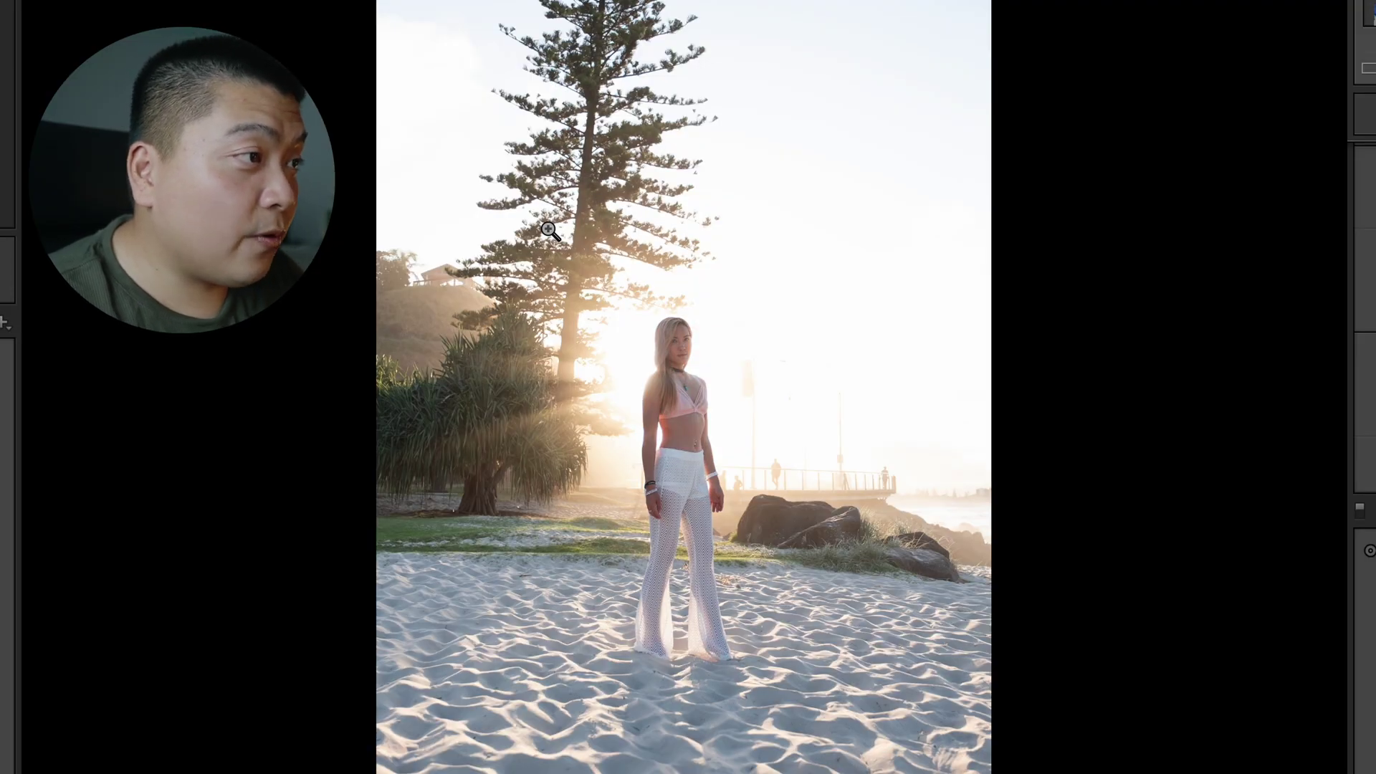
key(backslash)
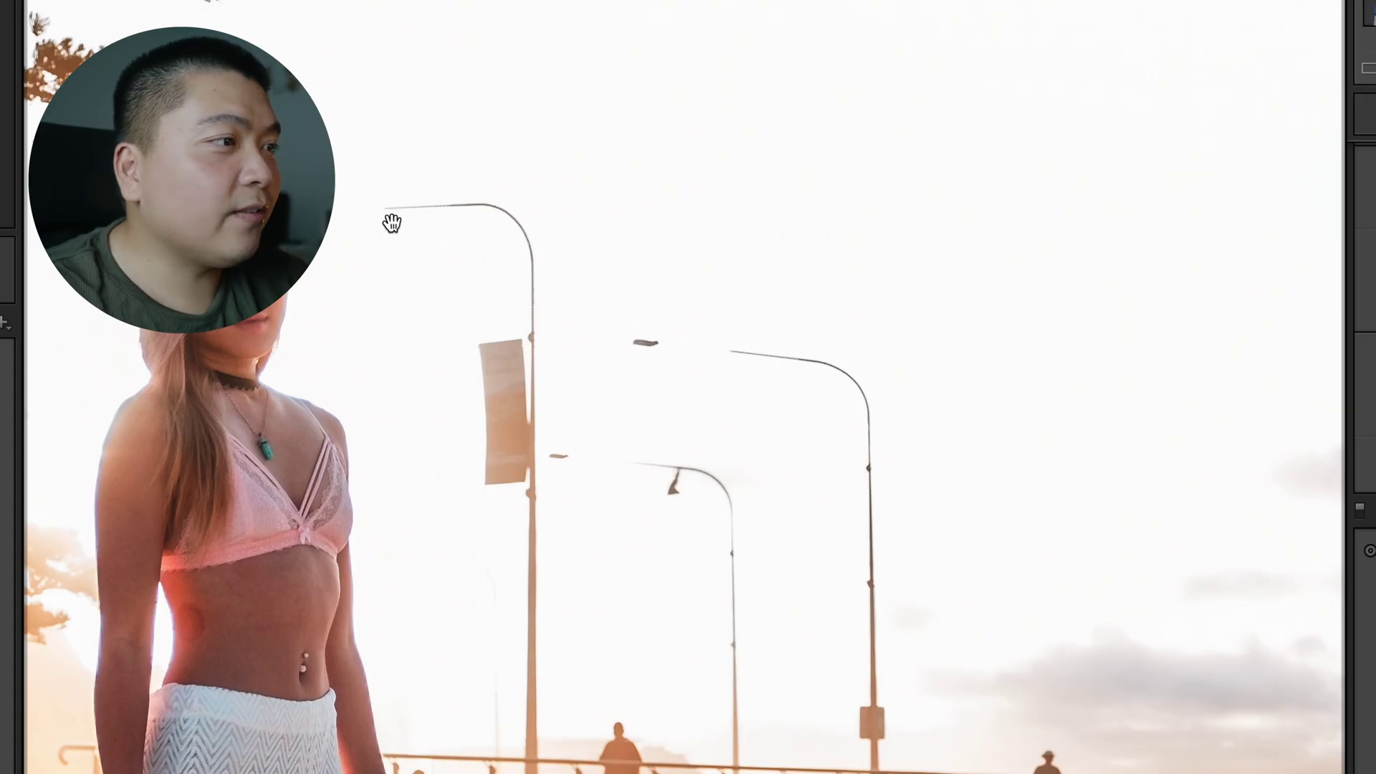
click(865, 343)
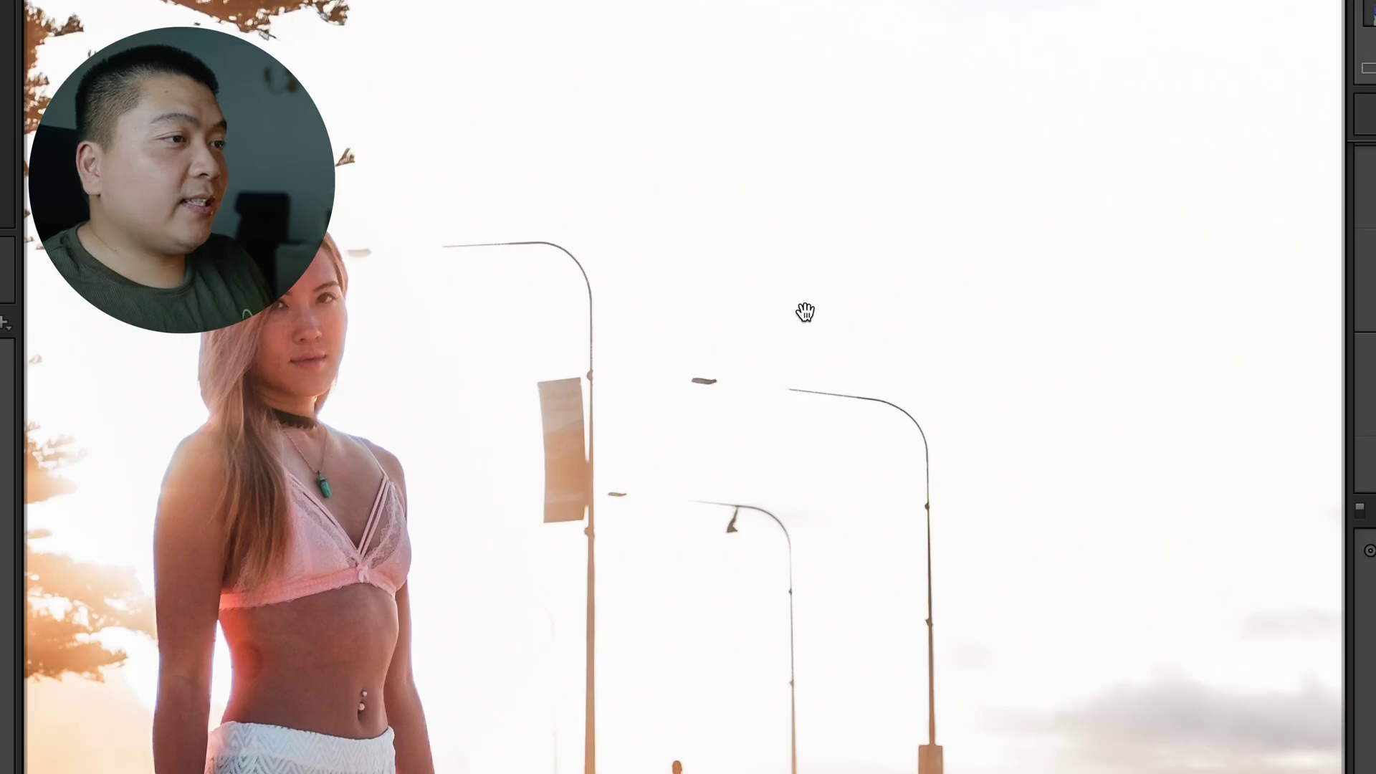
click(805, 311)
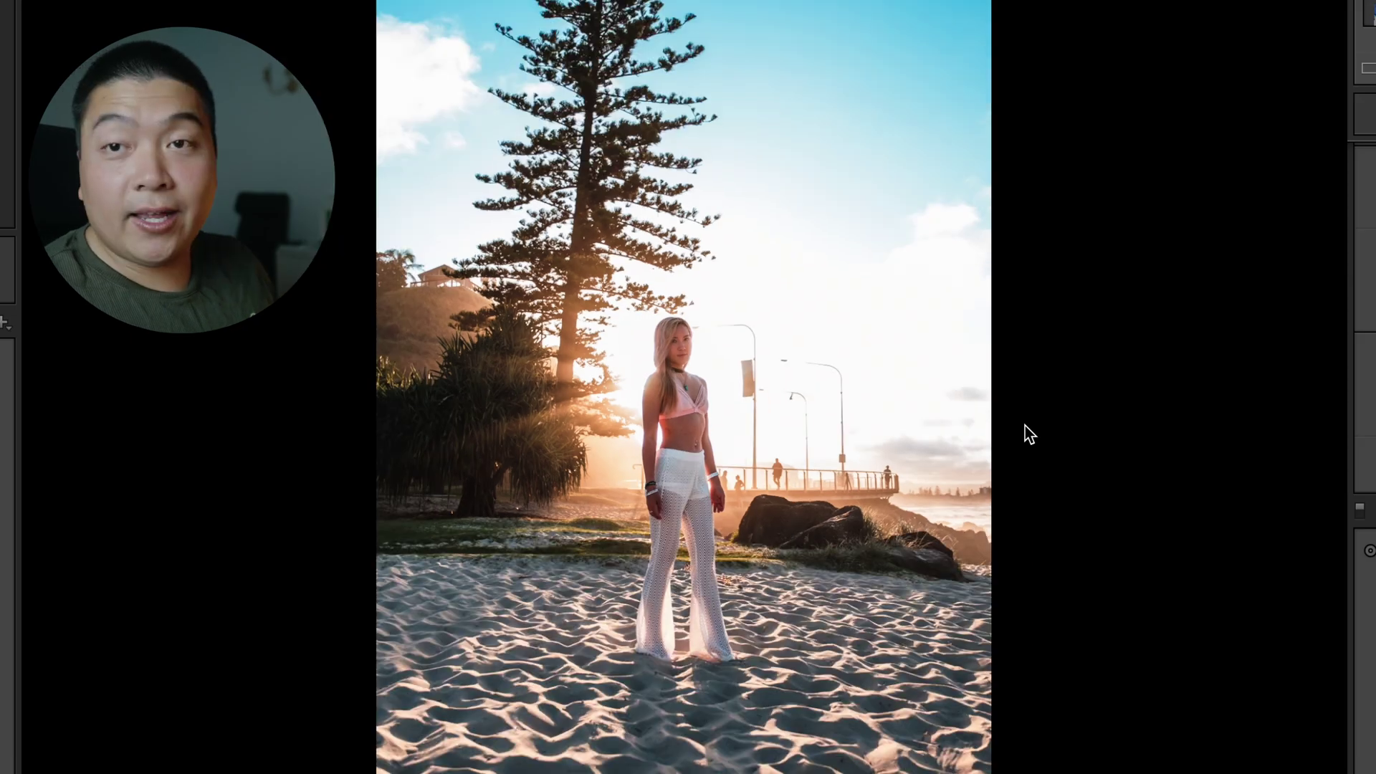